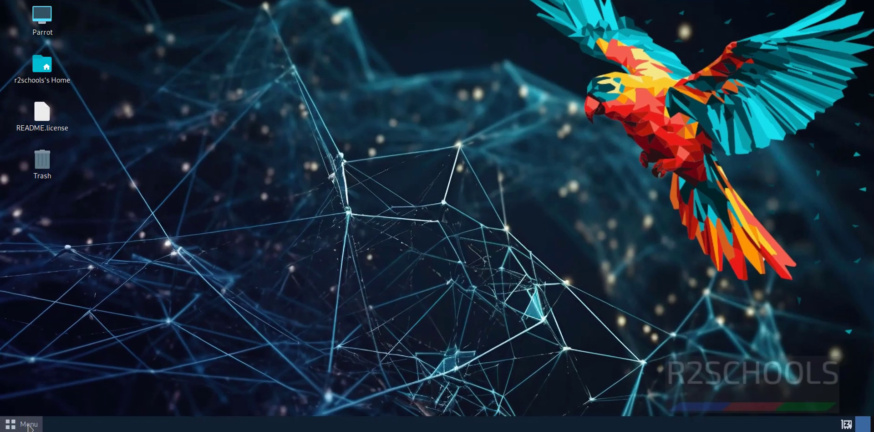
Search the Parrot application menu for 'malteg' to look for an installed Maltego.
click(27, 426)
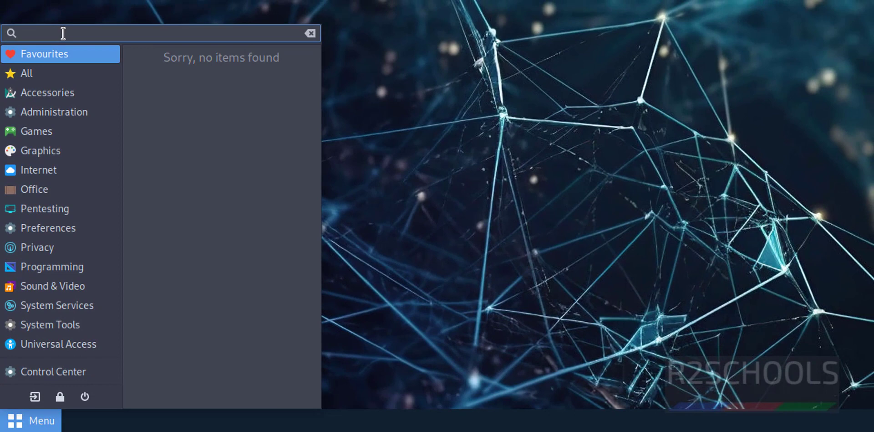
text(mal)
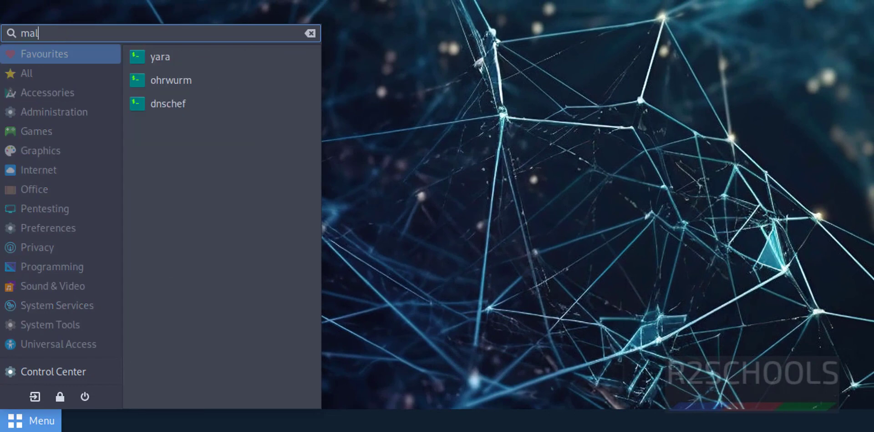
text(te)
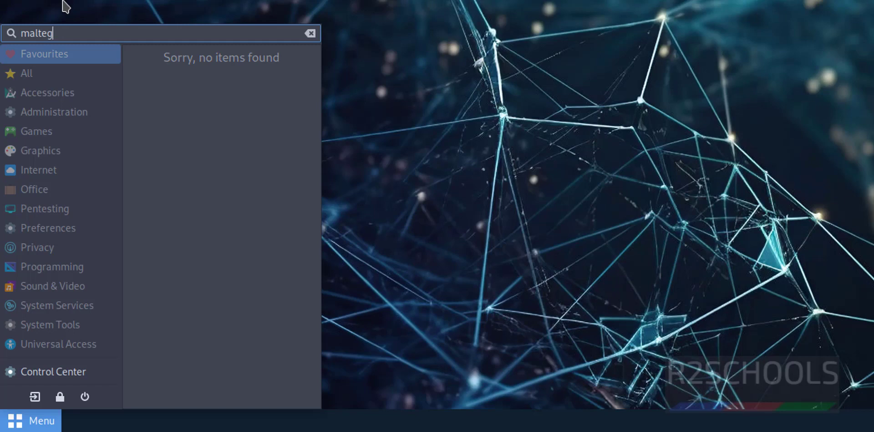
text(g)
Dismiss the failed menu search, launch Firefox and go to maltego.com.
key(BackSpace)
key(BackSpace)
key(BackSpace)
key(BackSpace)
key(BackSpace)
key(BackSpace)
key(Escape)
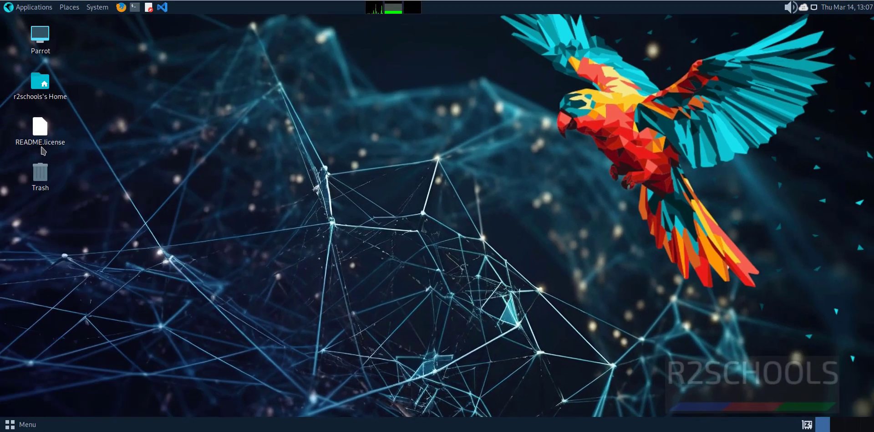
click(134, 7)
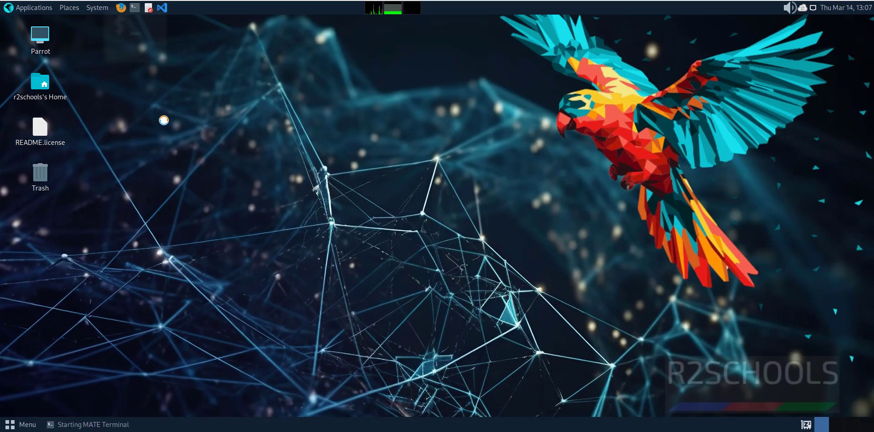
click(121, 7)
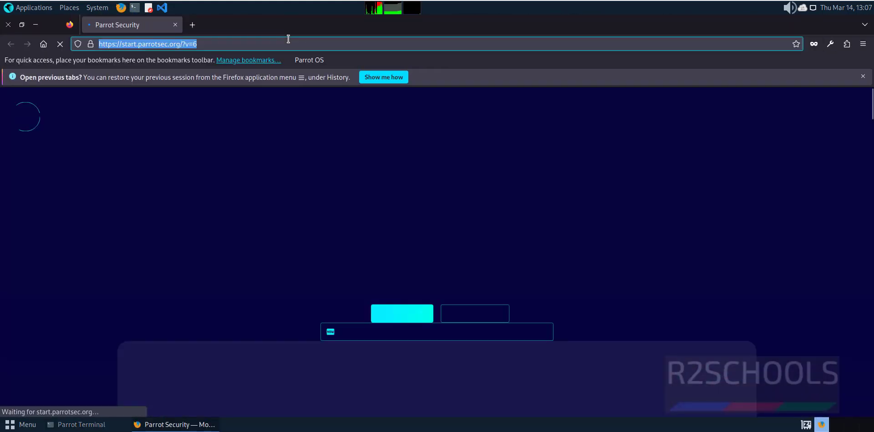
text(malteg)
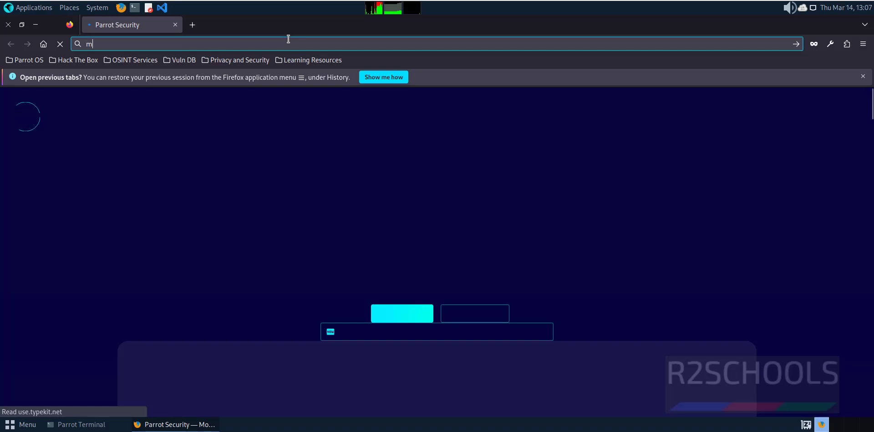
text(o.c)
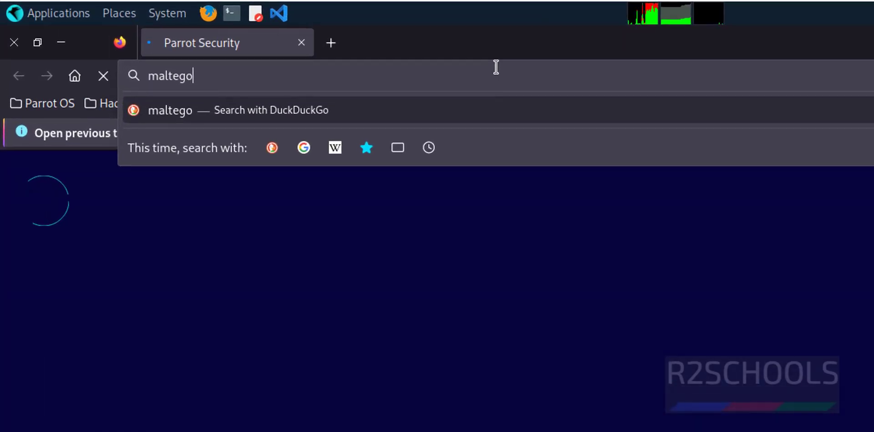
text(om)
key(Return)
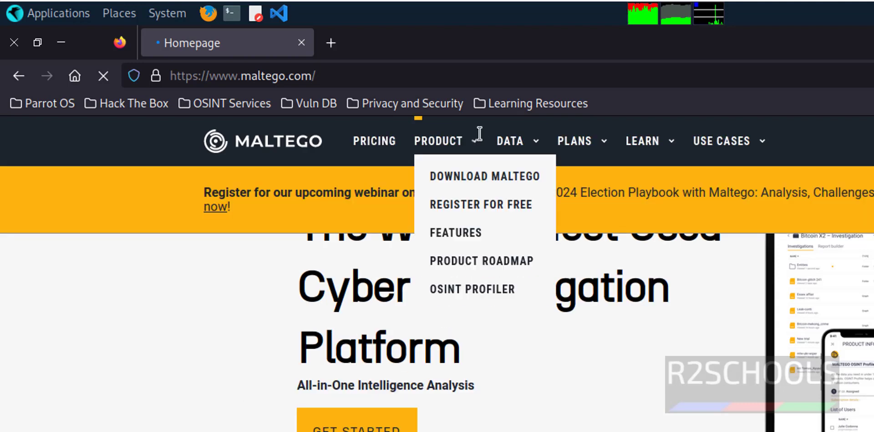
Start downloading the Maltego v4.6.0 Linux installer as a .deb file.
mouse_move(475, 147)
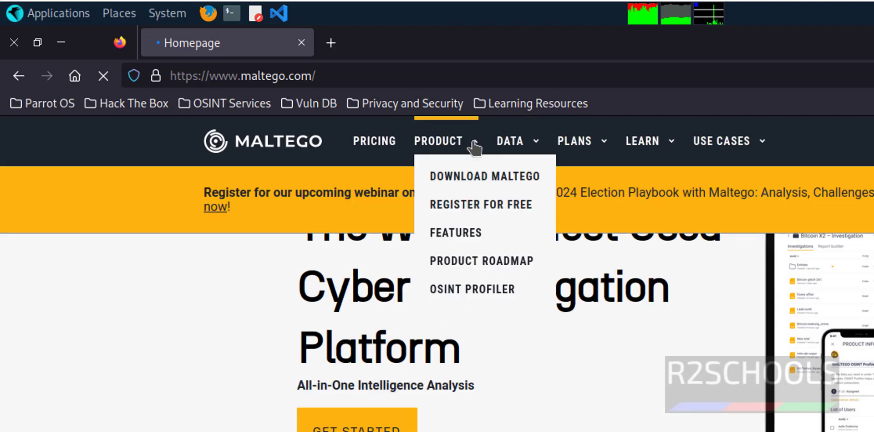
click(469, 184)
scroll(456, 319, down, 5)
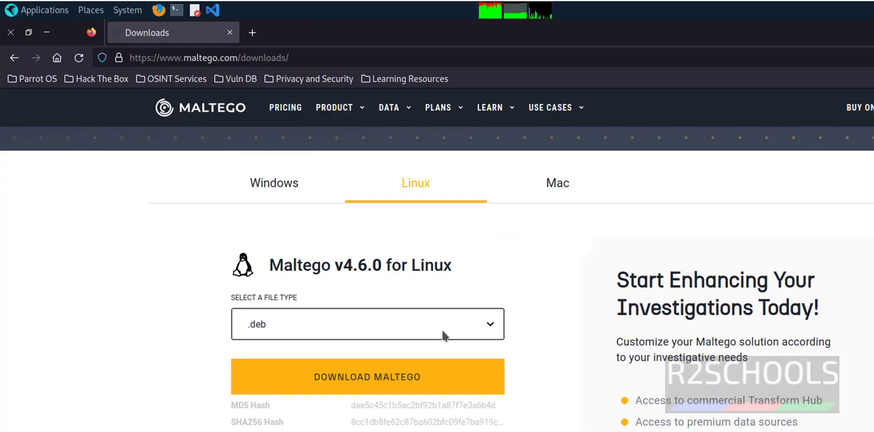
click(444, 336)
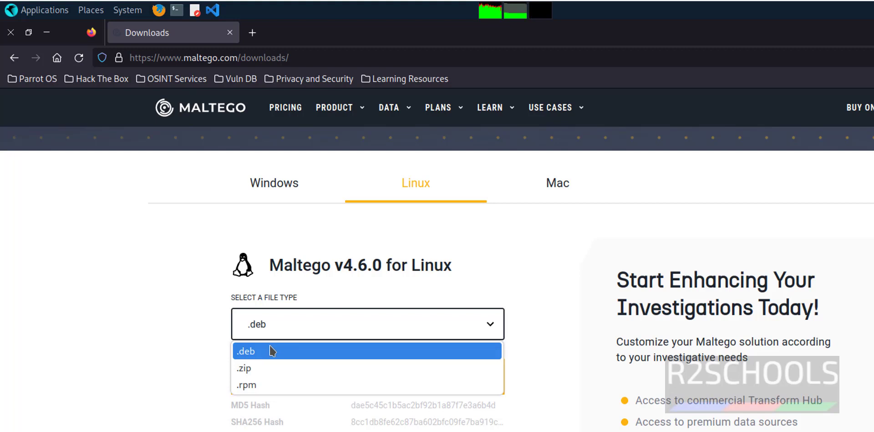
click(549, 306)
click(383, 385)
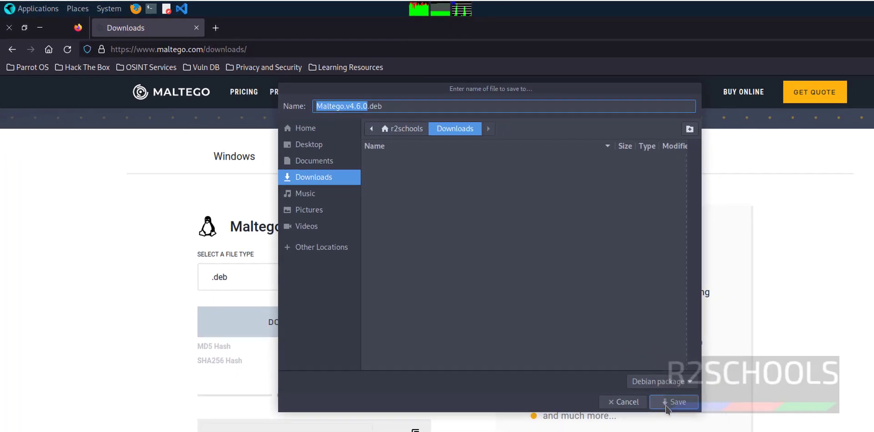
click(724, 411)
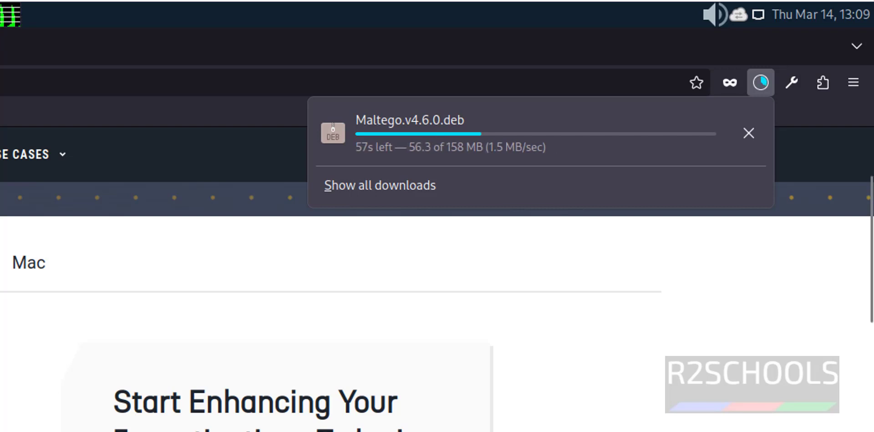
Scroll to Technical details and highlight the Java 8, 11 or 17 requirement.
scroll(487, 264, down, 1)
scroll(438, 305, down, 5)
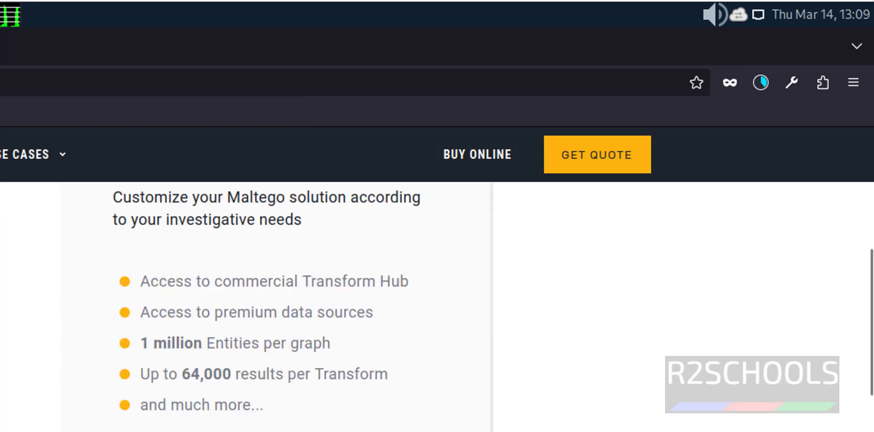
scroll(437, 280, up, 8)
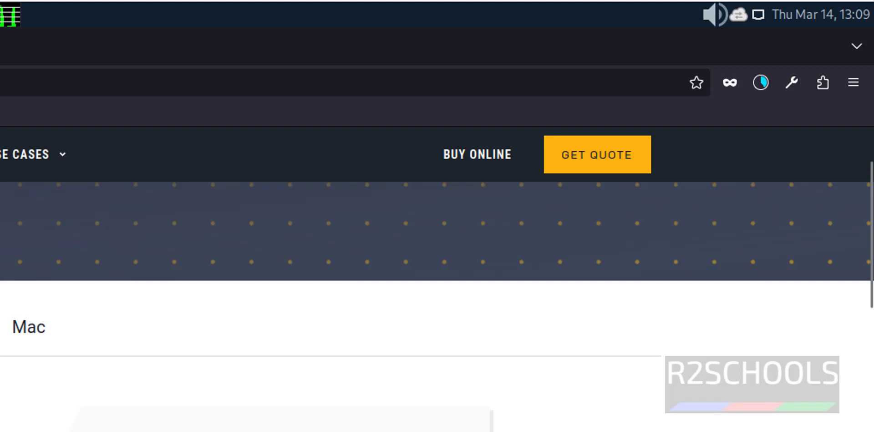
scroll(437, 280, down, 10)
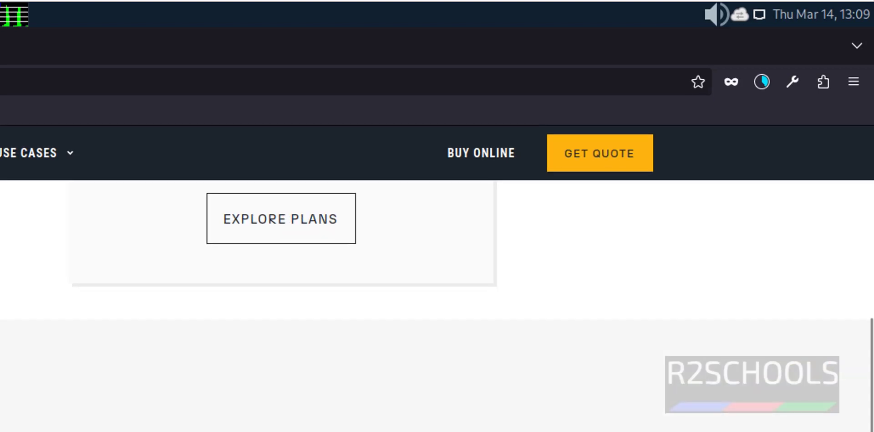
scroll(211, 273, down, 1)
drag(128, 251, 290, 251)
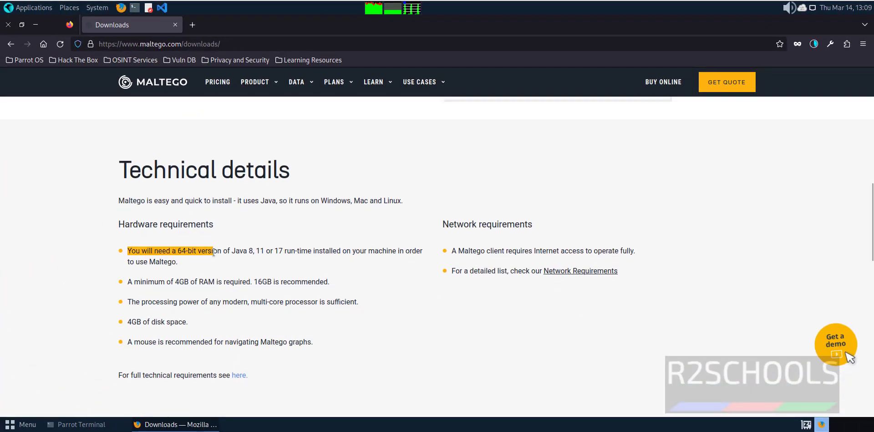
click(213, 251)
click(134, 280)
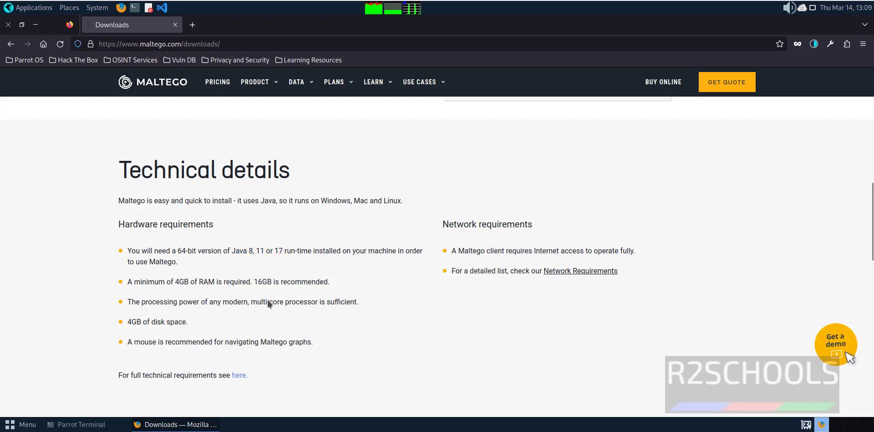
Confirm OpenJDK 17.0.10 with java --version and check the Maltego .deb download finished.
key(ctrl+alt+t)
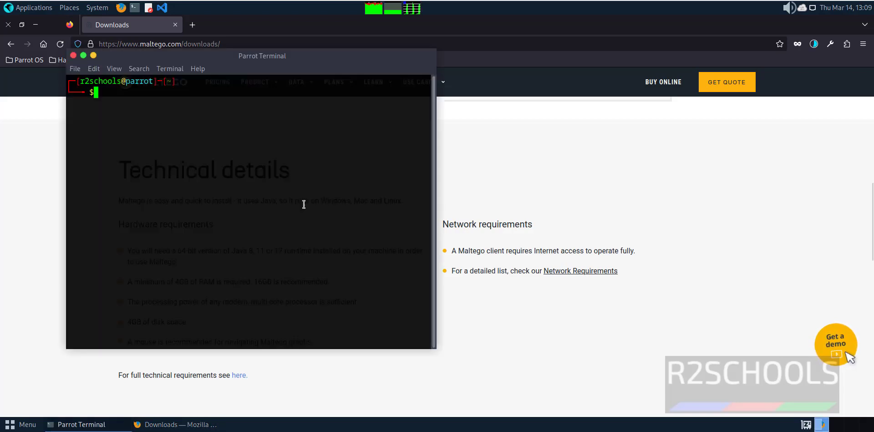
text(java )
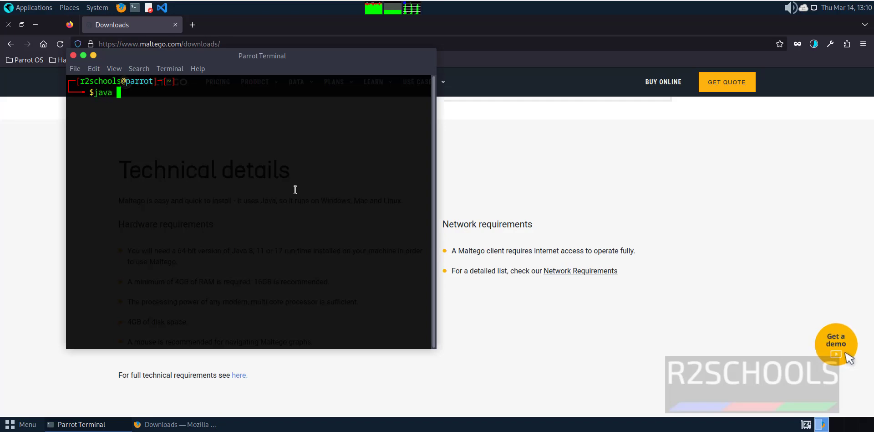
text(--version)
key(Return)
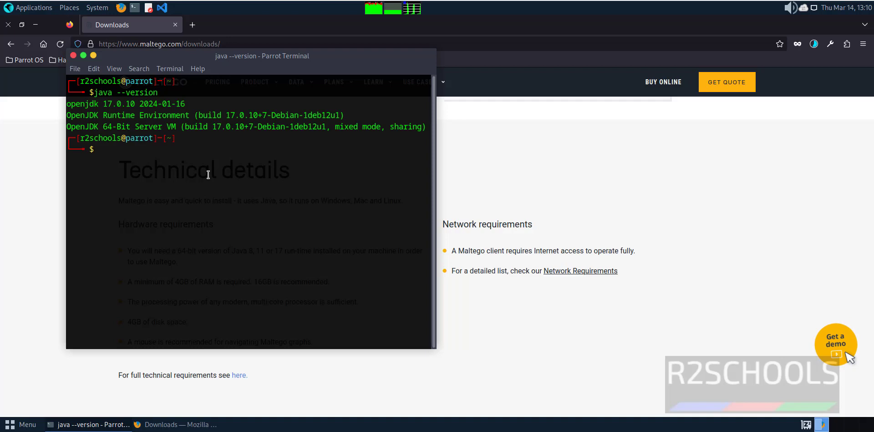
drag(80, 104, 183, 106)
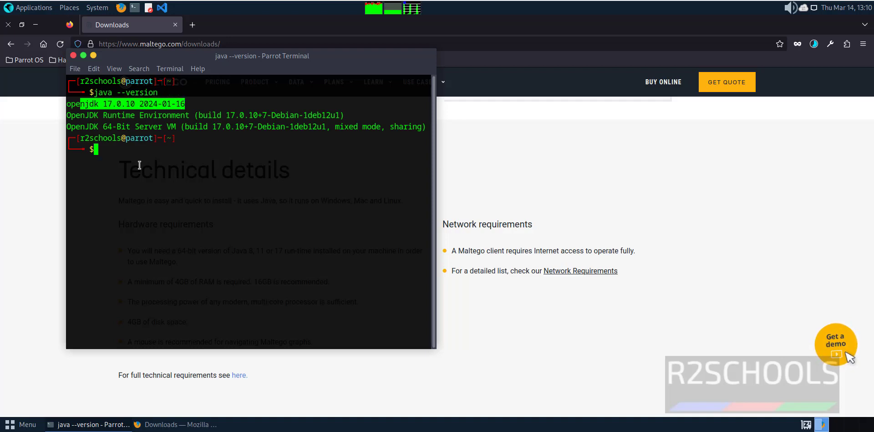
click(656, 199)
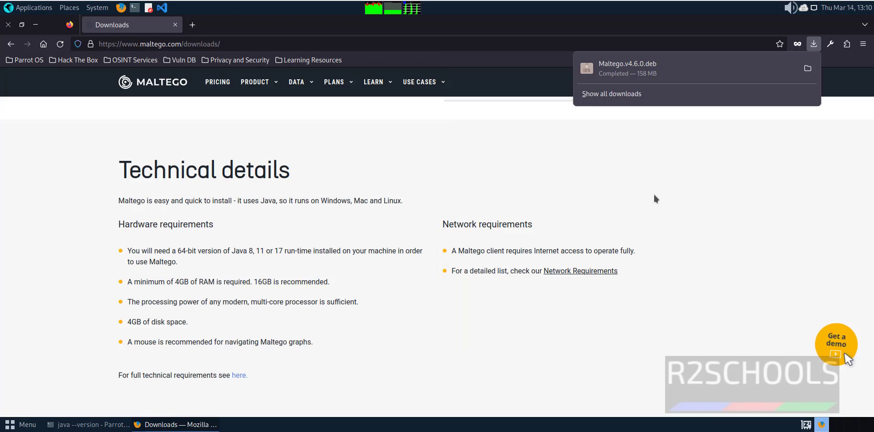
click(654, 196)
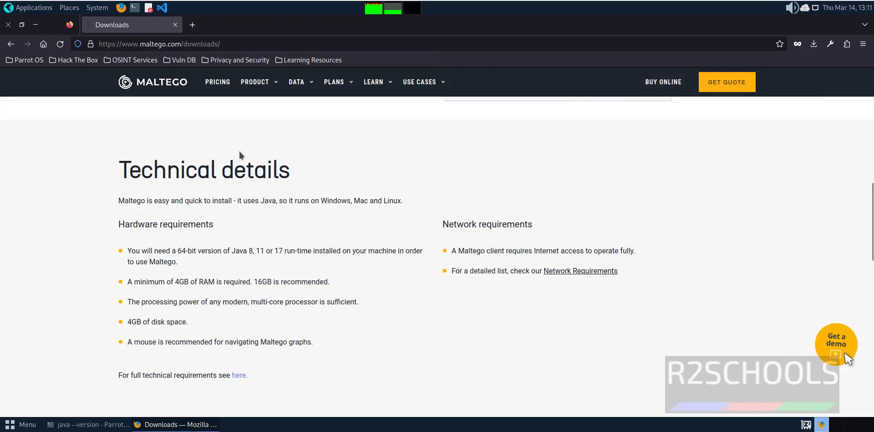
In the terminal, change into the Downloads folder and list its files.
key(alt+Tab)
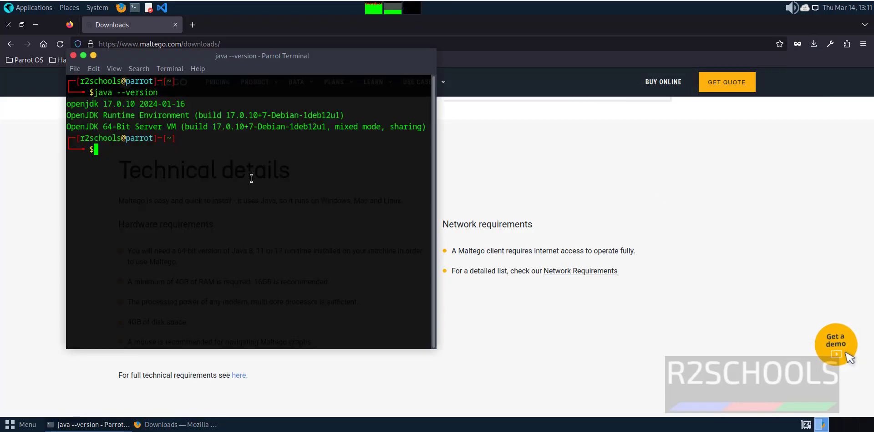
key(ctrl+l)
text(cd)
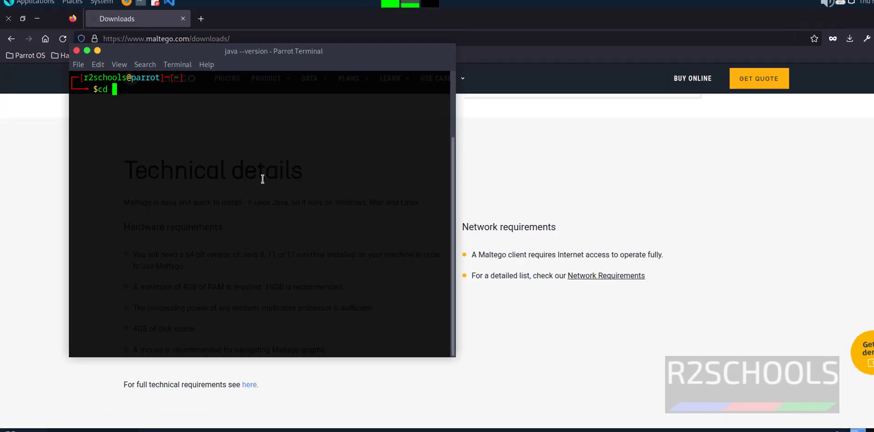
text( Dow)
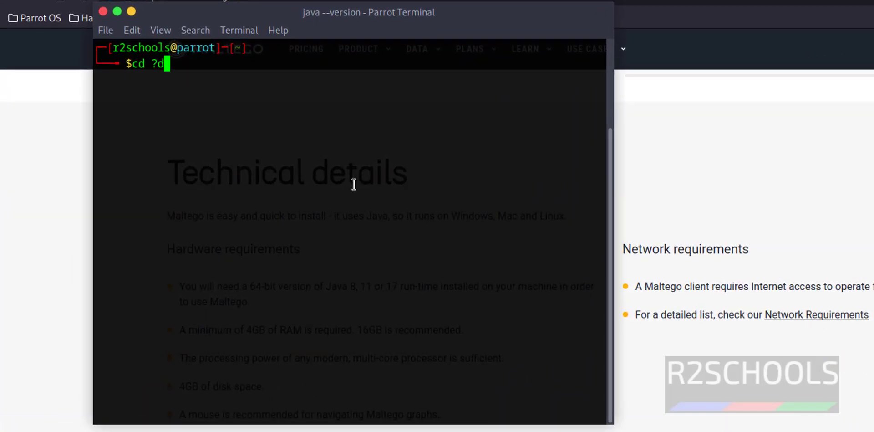
key(BackSpace)
key(BackSpace)
key(BackSpace)
text(DOw)
key(BackSpace)
key(BackSpace)
text(ow)
key(Tab)
key(Return)
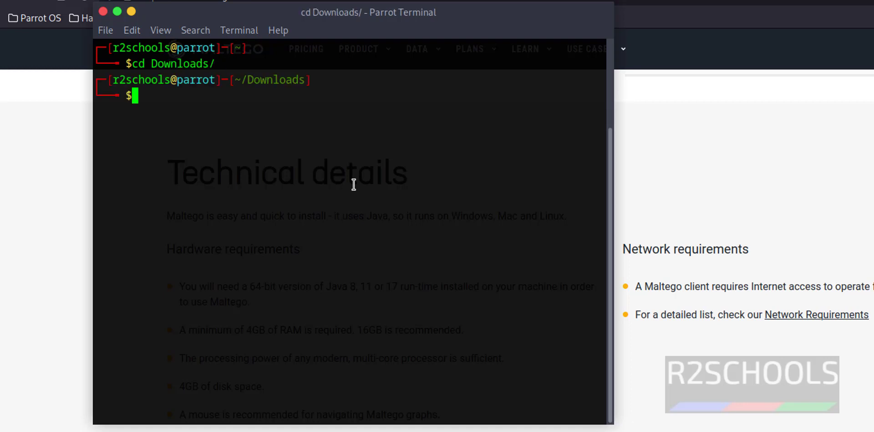
text(ls)
key(Return)
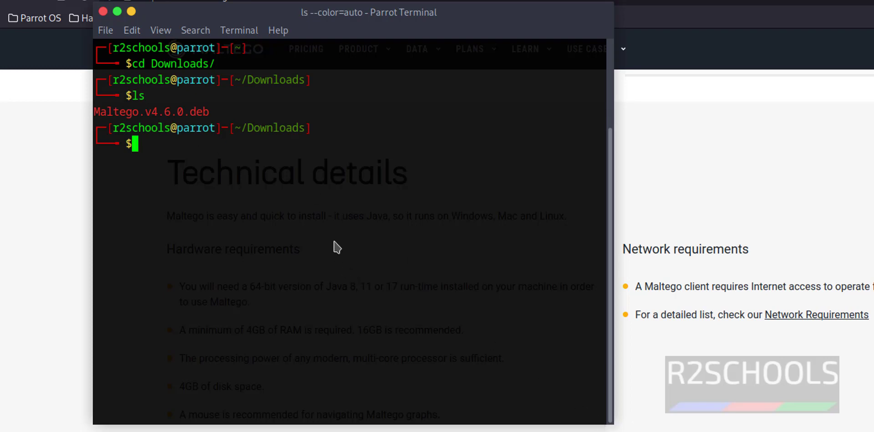
Install Maltego.v4.6.0.deb with sudo dpkg -i, confirming the sudo password.
text(sudo dpkg -i)
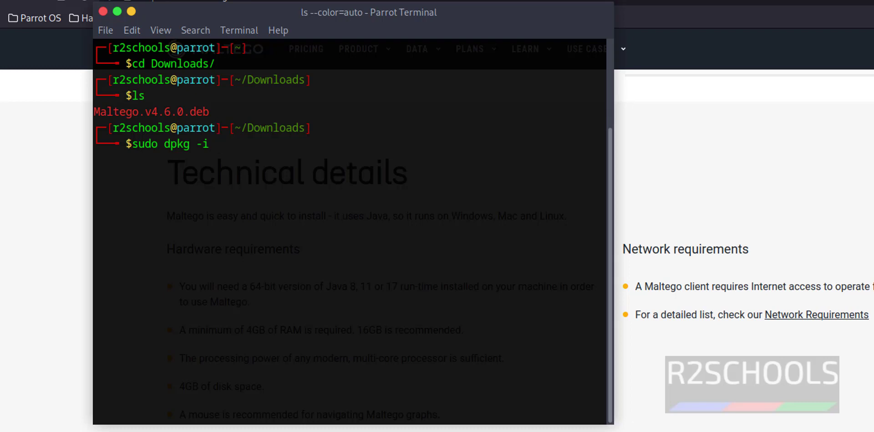
text(Malt)
key(Tab)
key(Return)
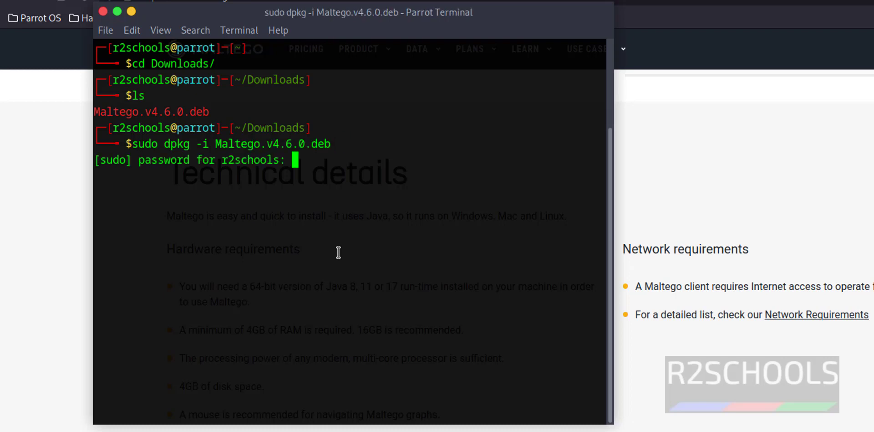
key(Return)
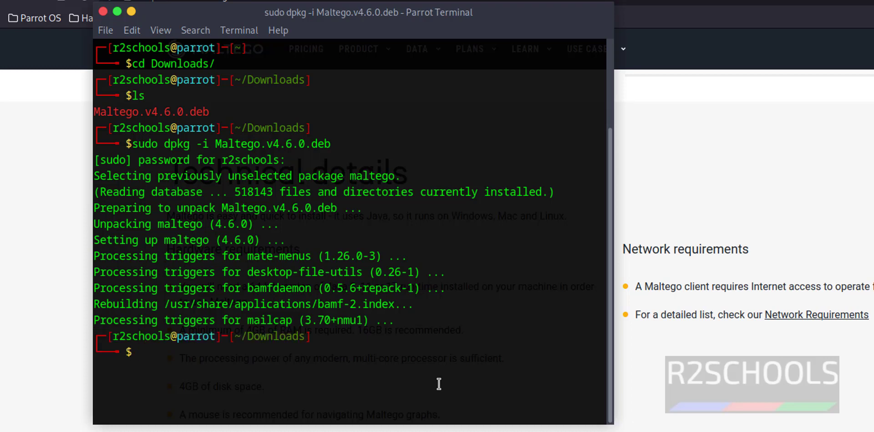
text(maltego)
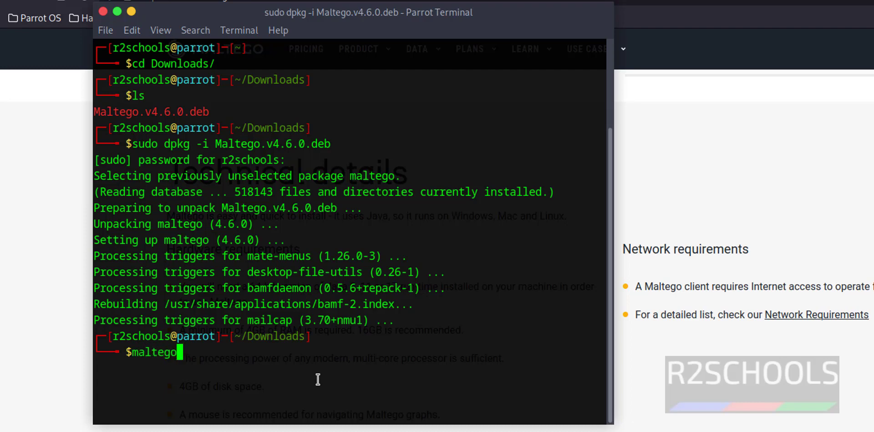
Launch Maltego 4.6.0 by running the maltego command.
key(Return)
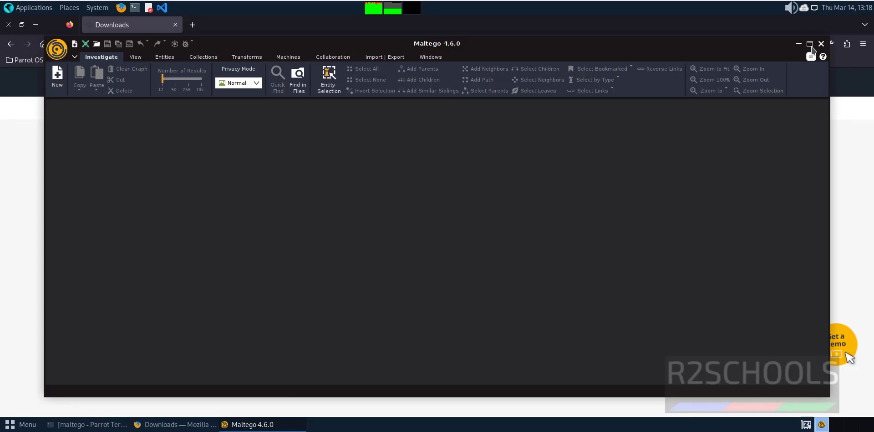
Maximize the Maltego window and choose Register under Maltego CE (Free).
click(810, 44)
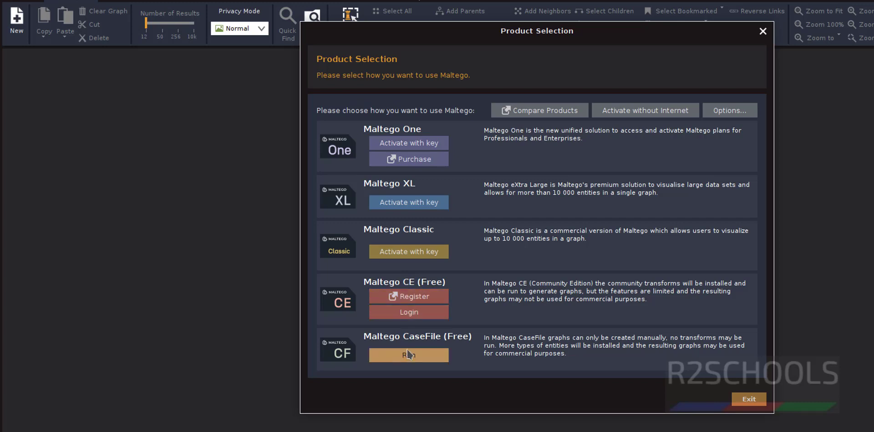
click(409, 313)
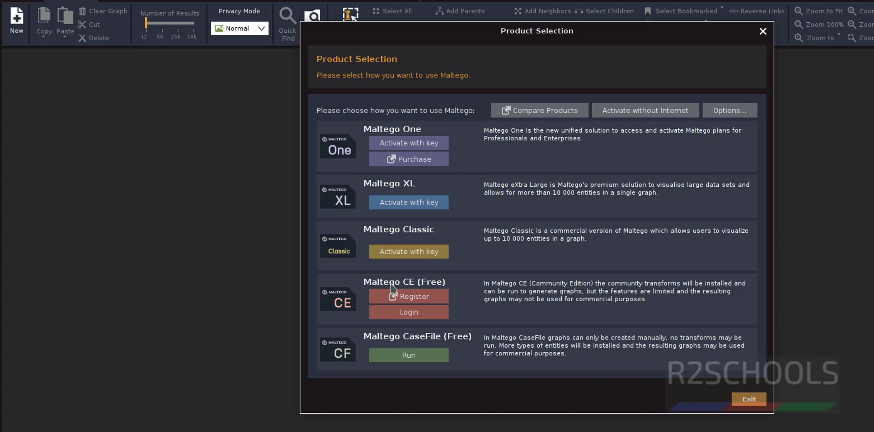
click(421, 300)
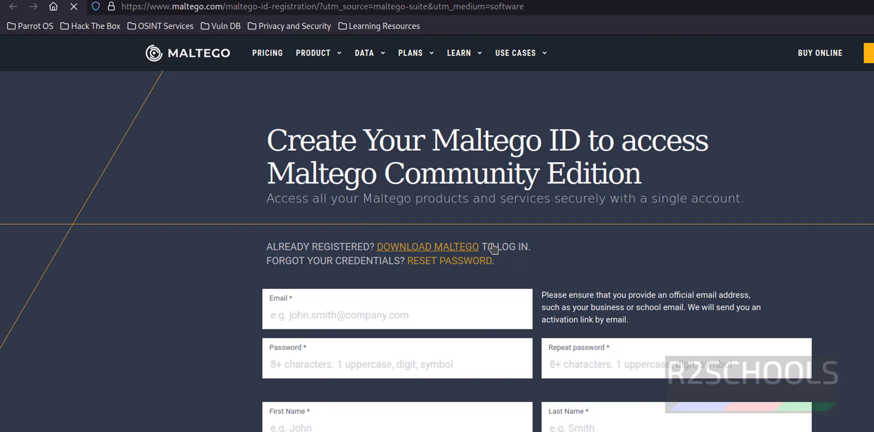
scroll(537, 266, down, 5)
scroll(532, 244, down, 3)
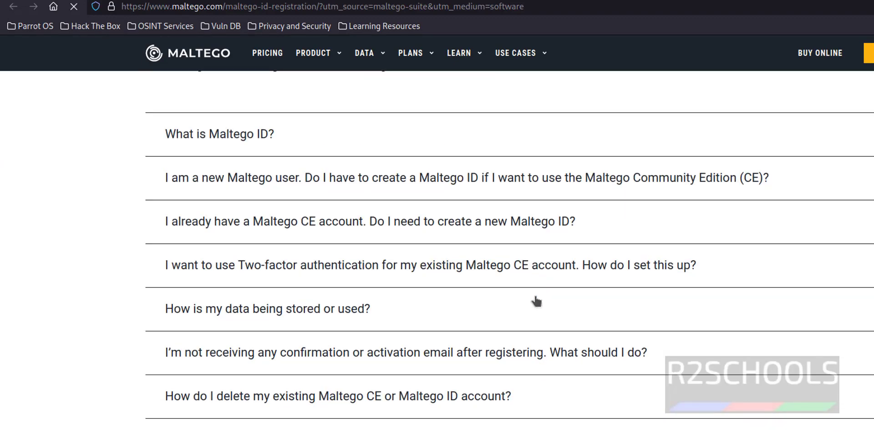
scroll(469, 246, up, 7)
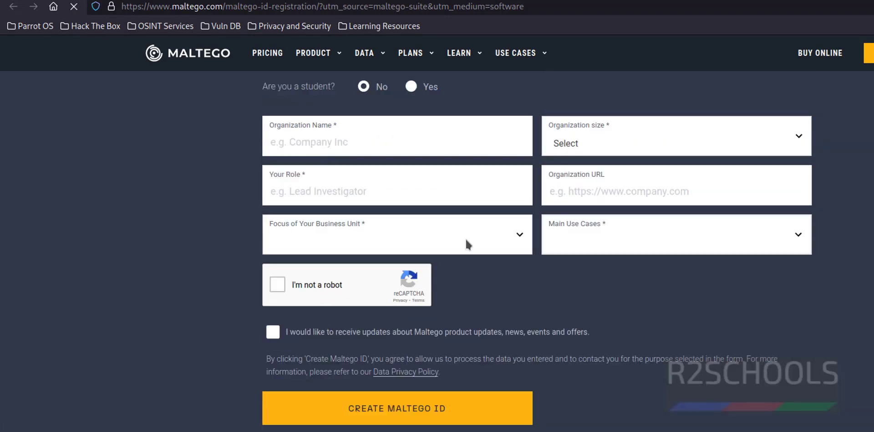
scroll(462, 245, down, 7)
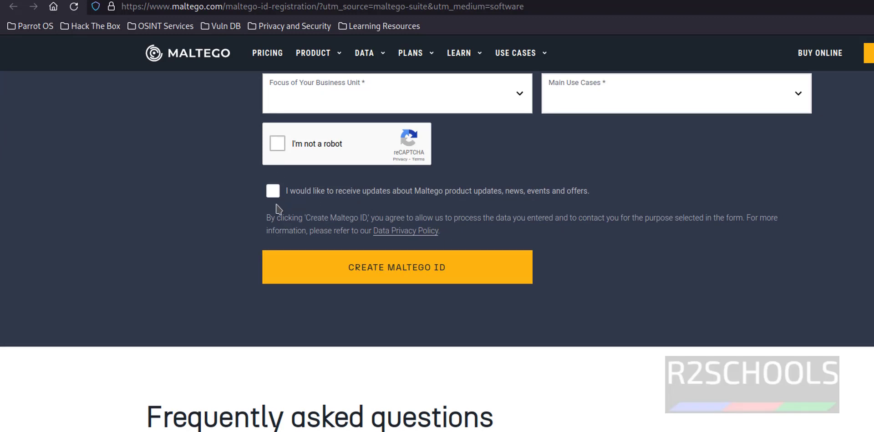
click(367, 275)
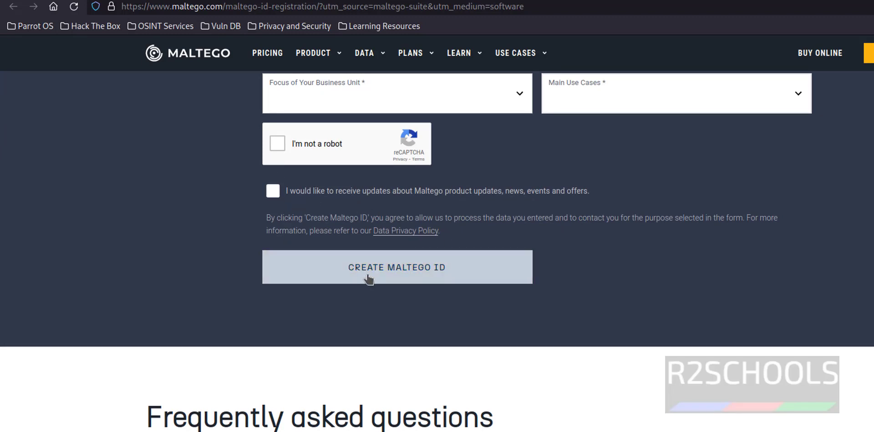
click(399, 270)
click(371, 283)
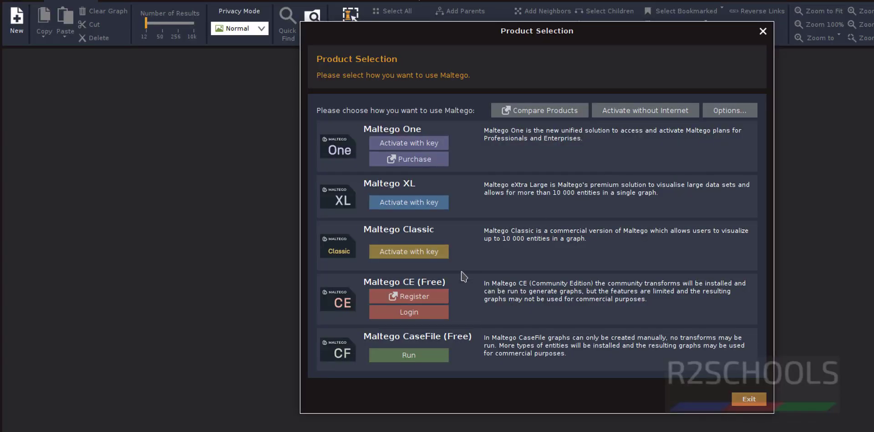
Choose Login for Maltego CE, accept the license, and start Browser Login in Firefox.
click(426, 313)
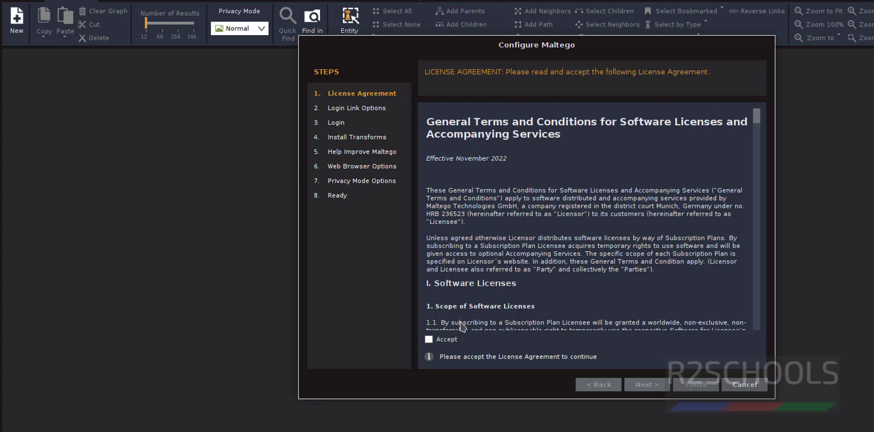
click(442, 343)
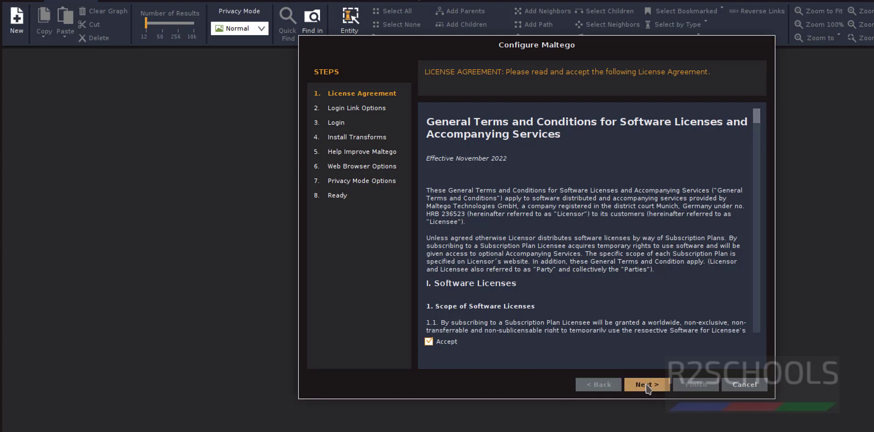
click(649, 386)
click(429, 342)
click(647, 384)
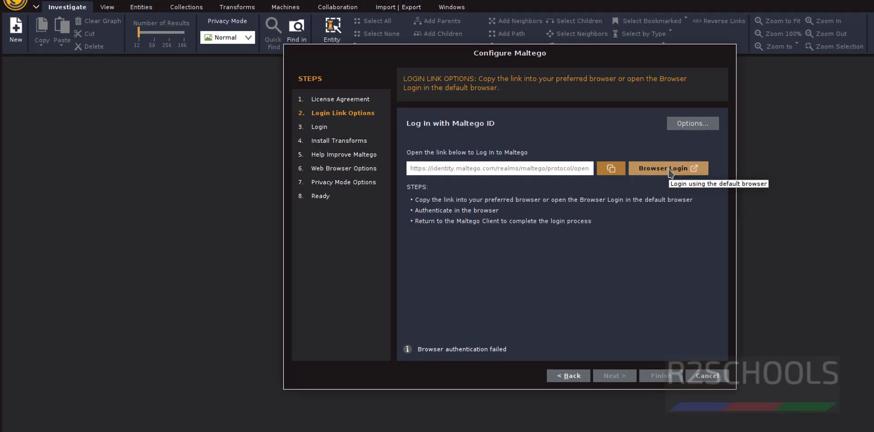
click(668, 168)
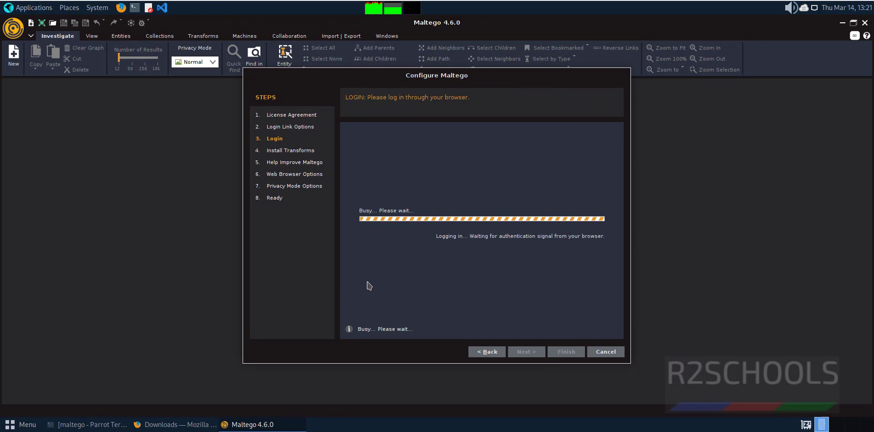
click(169, 424)
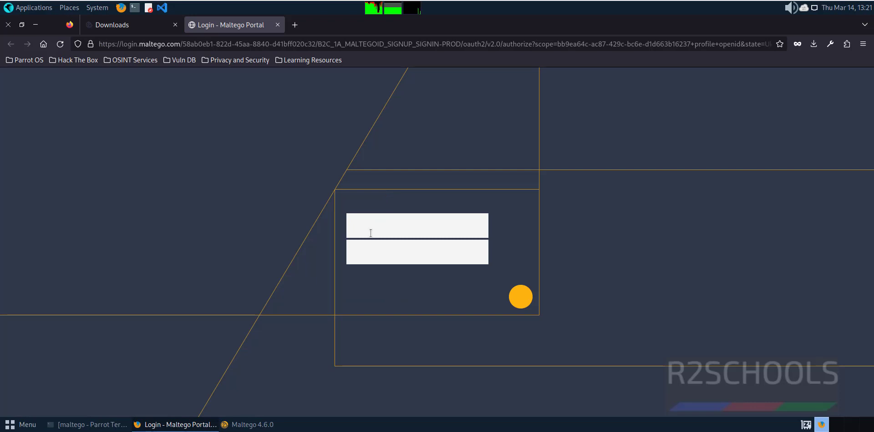
Sign in on the Maltego Portal with the account e-mail and password, declining to save them.
click(370, 229)
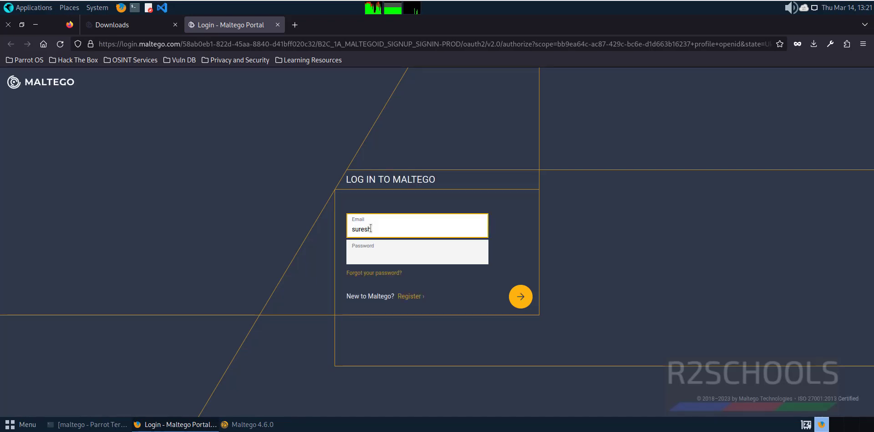
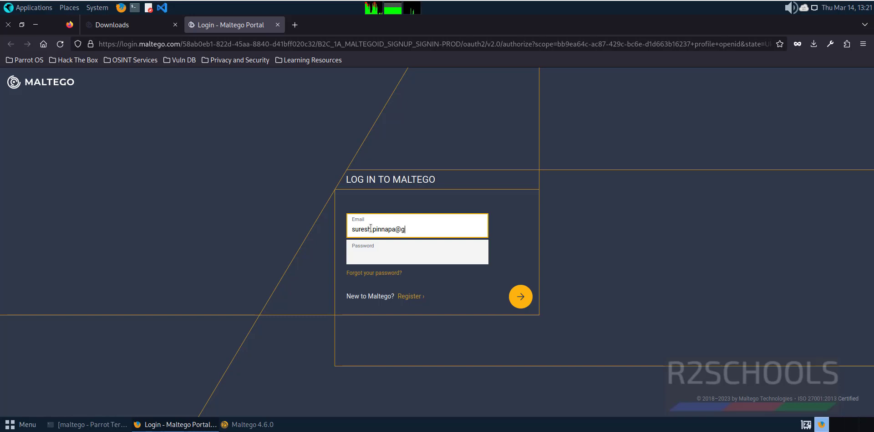
key(Tab)
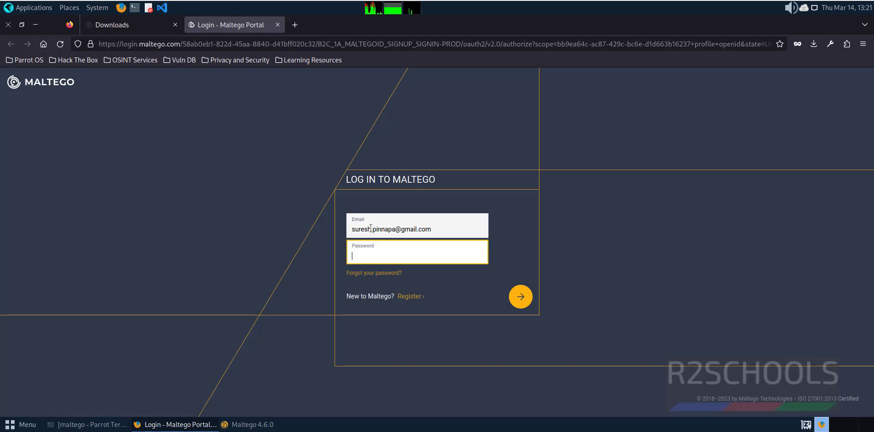
text(***********)
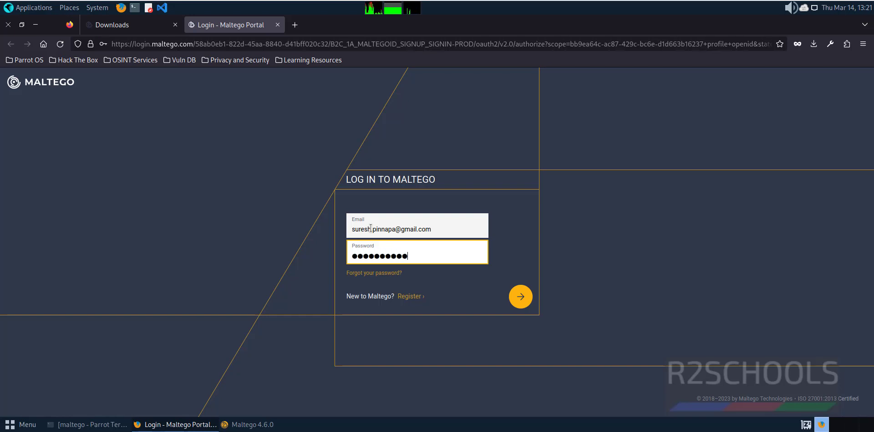
text(**)
key(Return)
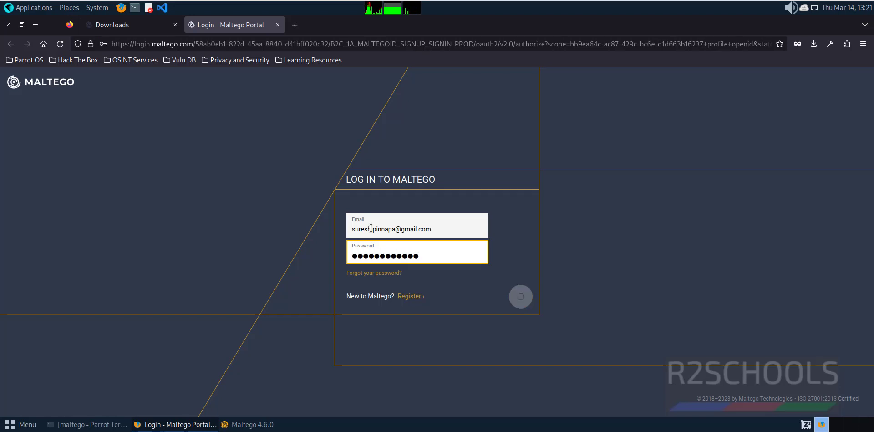
click(226, 170)
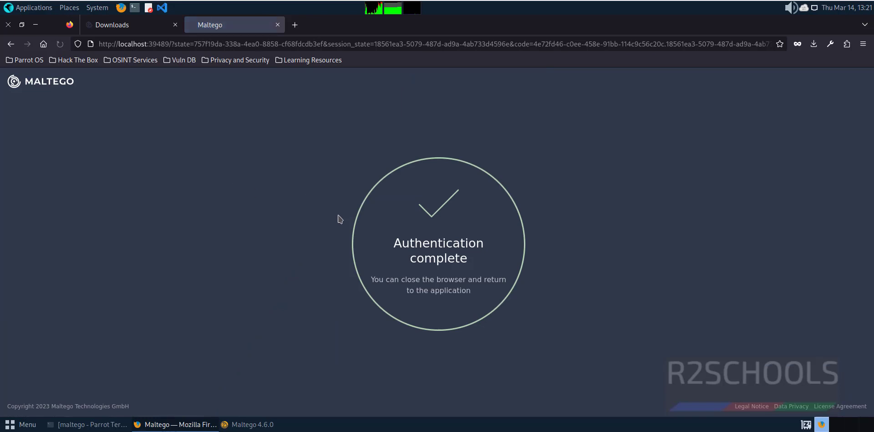
Continue the Configure Maltego wizard past the successful login and Help Improve Maltego steps.
key(alt+Tab)
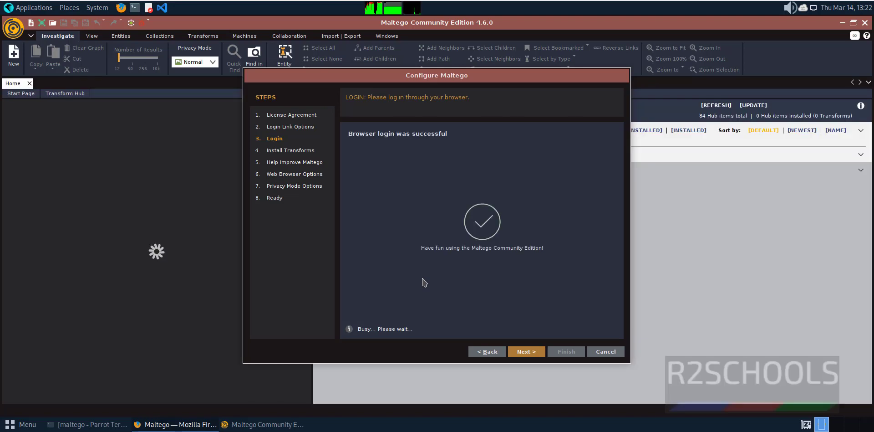
click(525, 357)
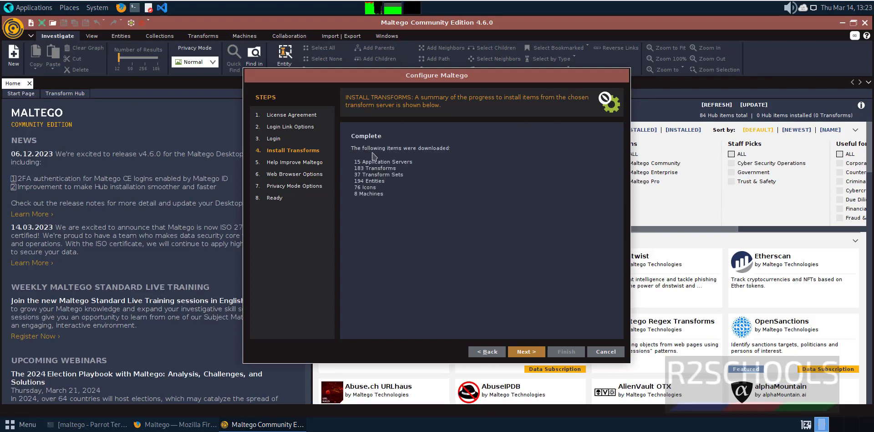
click(530, 354)
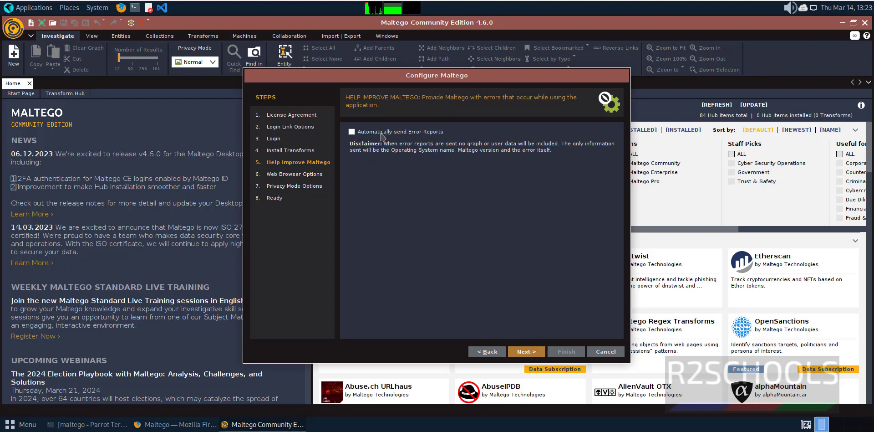
click(532, 357)
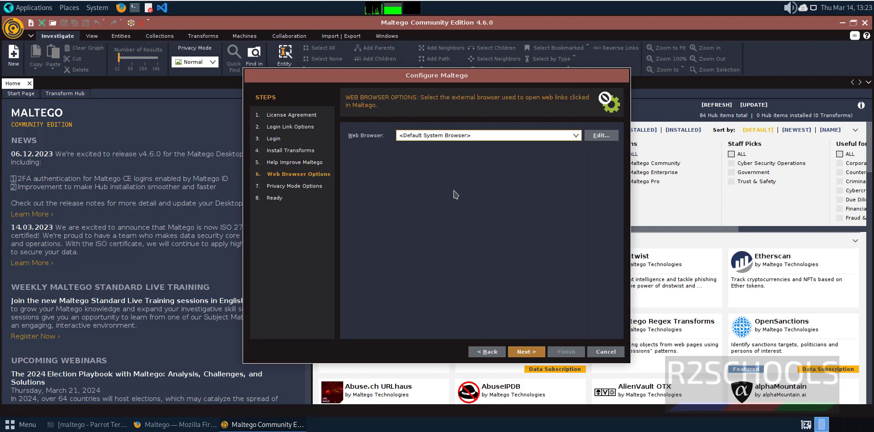
Keep the default system browser and Normal privacy mode, reaching the Ready step.
click(460, 136)
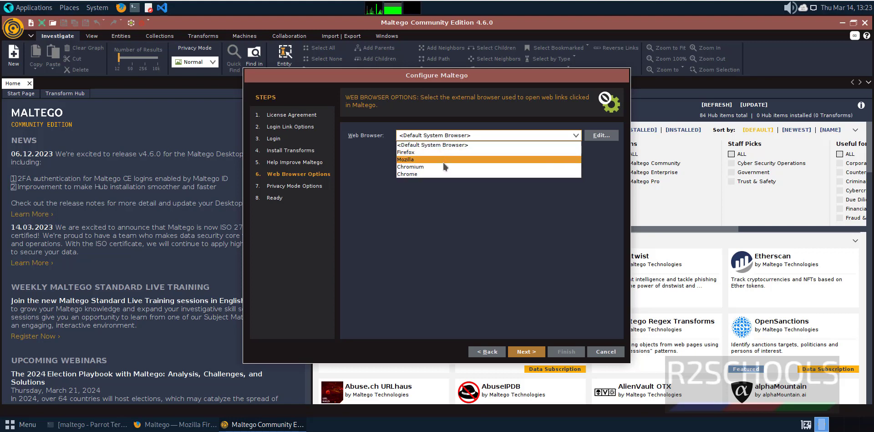
click(502, 257)
click(525, 353)
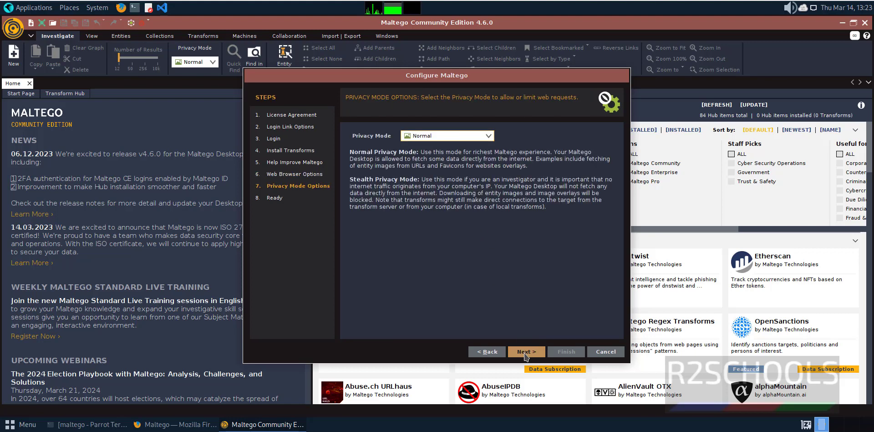
click(452, 137)
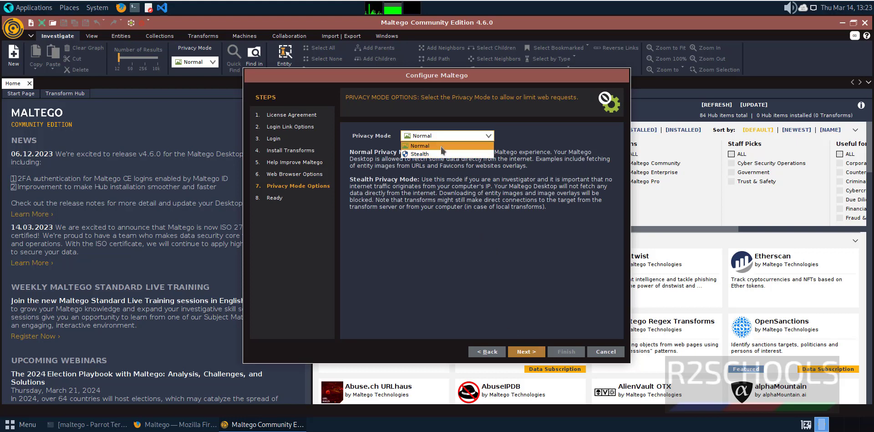
click(472, 276)
click(525, 352)
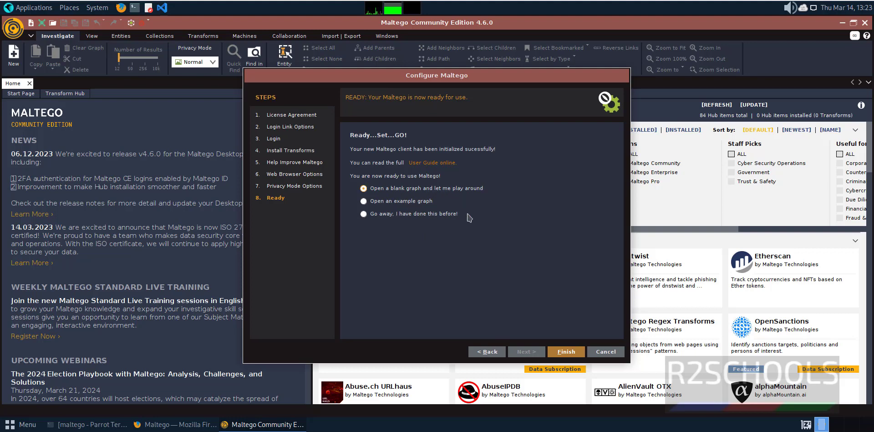
Finish setup into a blank graph and drag a Domain entity from the palette onto it.
click(554, 354)
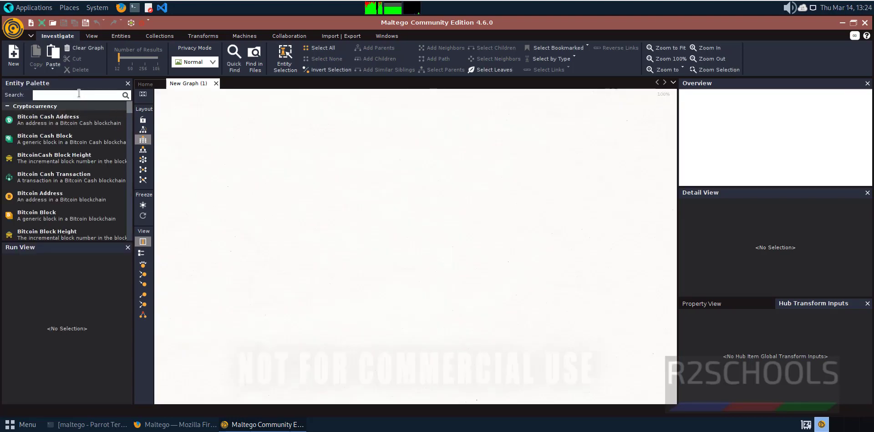
scroll(68, 120, down, 10)
scroll(68, 121, up, 10)
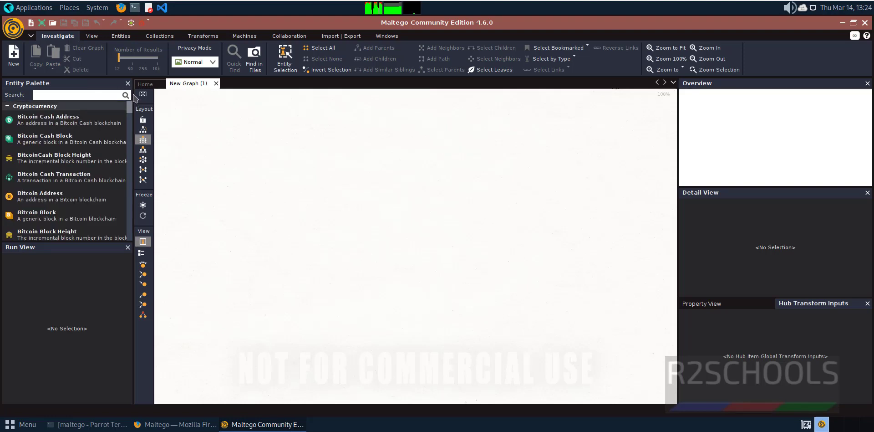
click(107, 94)
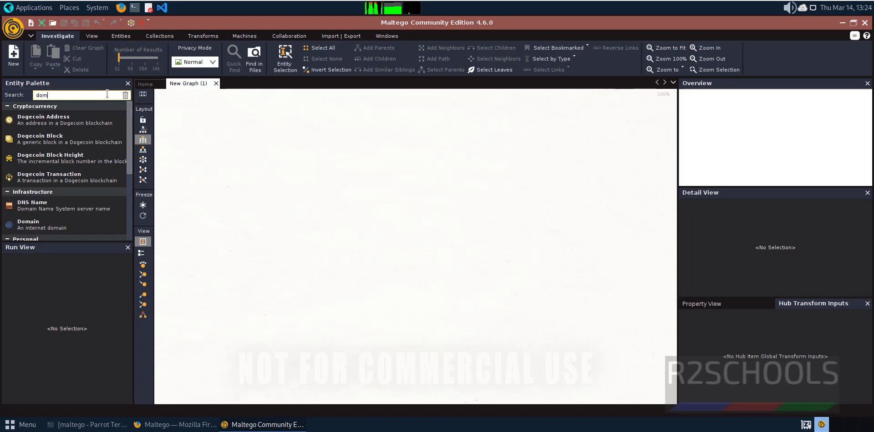
text(domain)
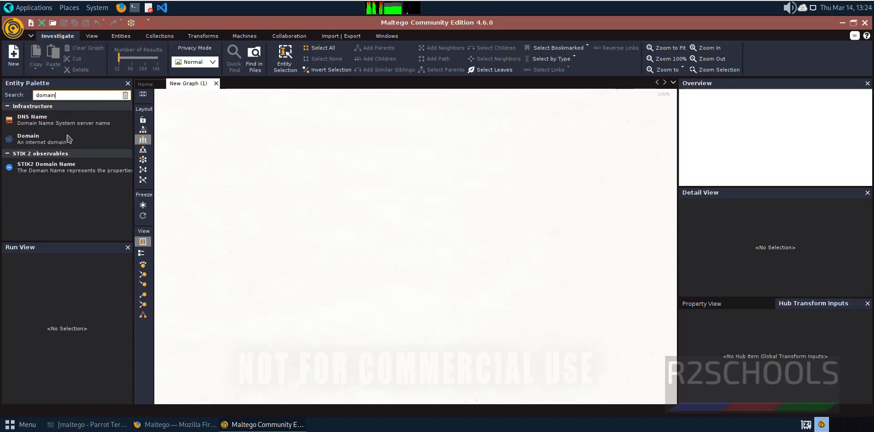
click(34, 145)
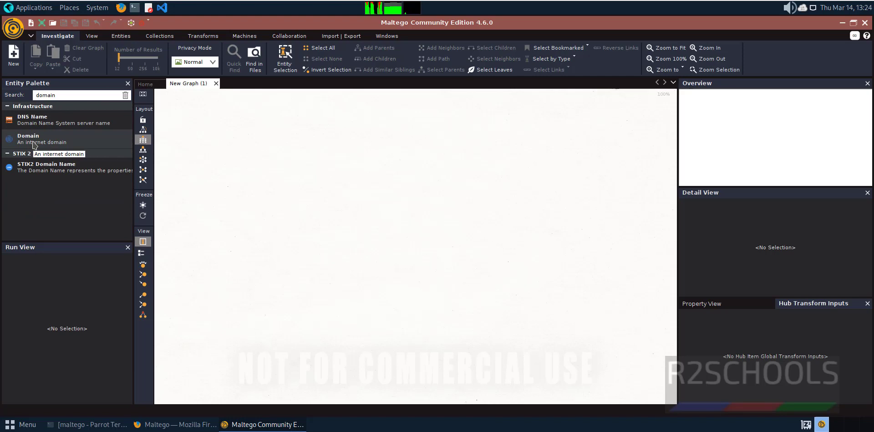
drag(34, 145, 69, 138)
drag(256, 157, 257, 155)
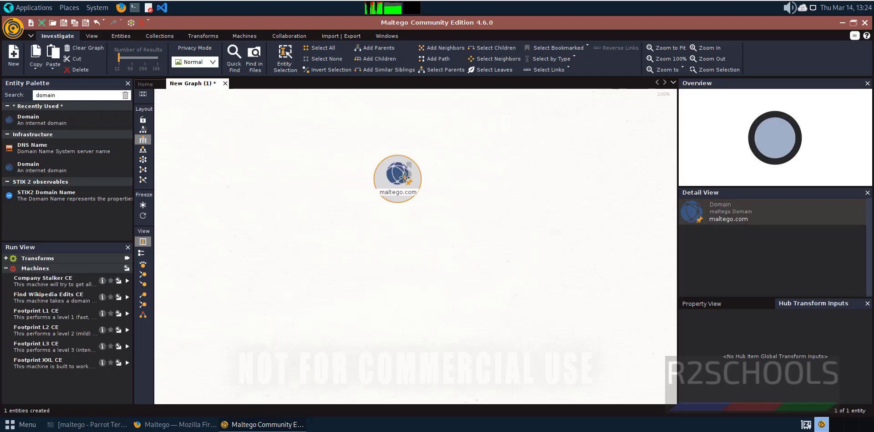
Rename the Domain entity from maltego.com to paterva.com.
click(408, 185)
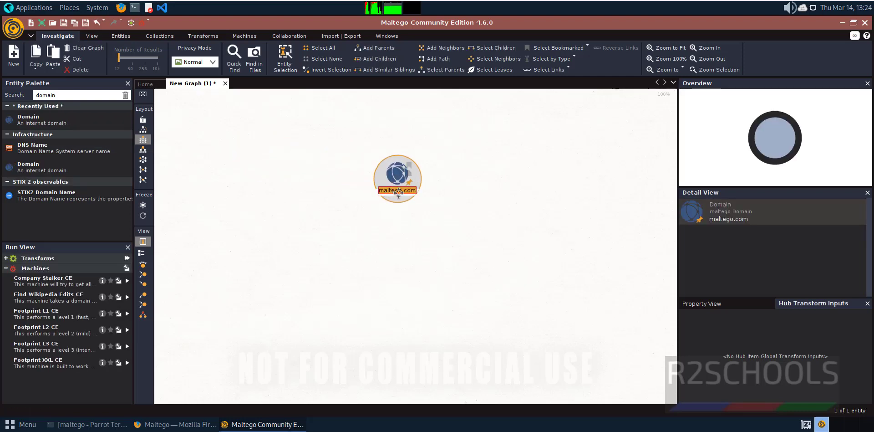
text(pat)
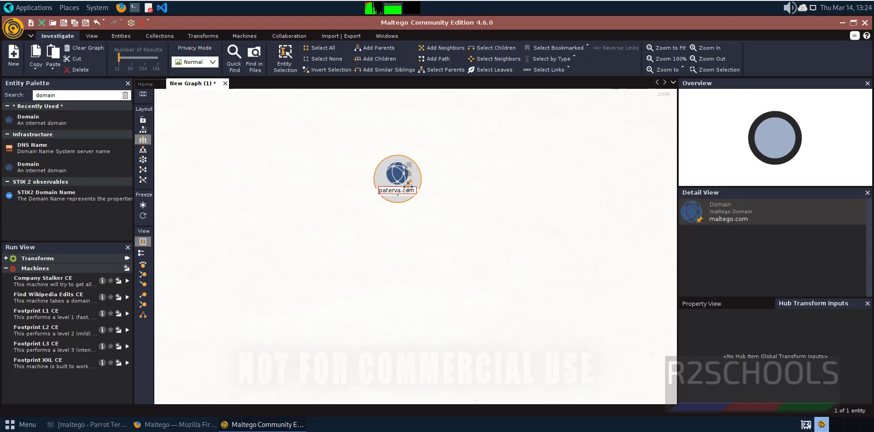
key(Return)
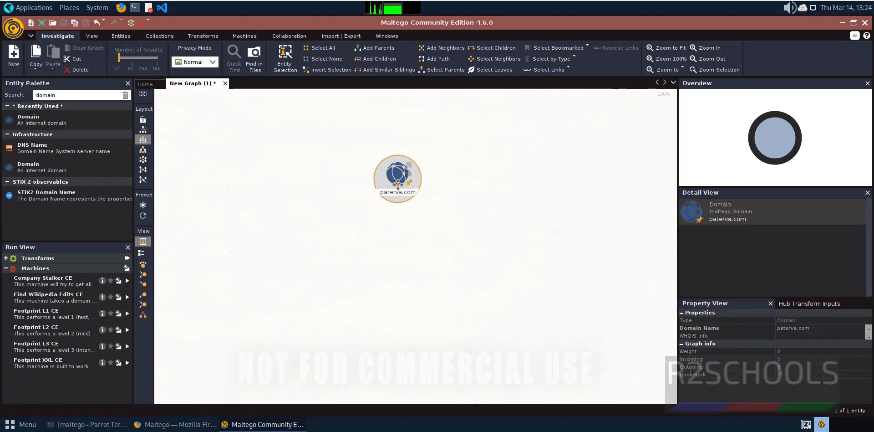
Run To DNS Name - NS on paterva.com, adding ns03 and ns04.domaincontrol.com.
right_click(391, 178)
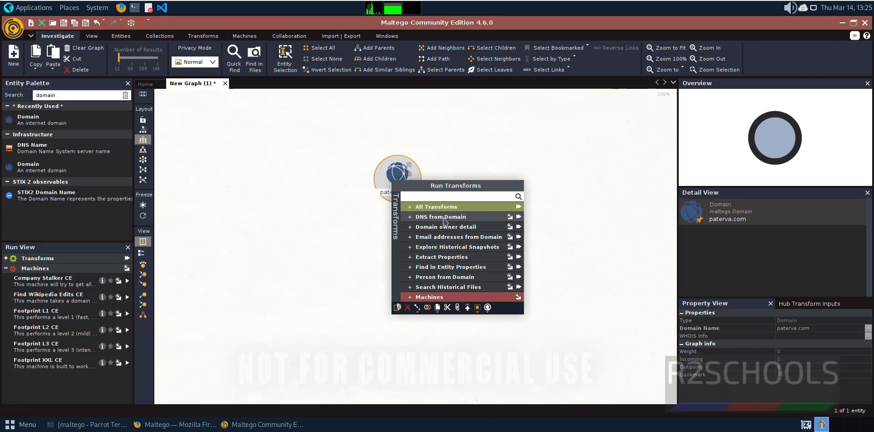
click(445, 221)
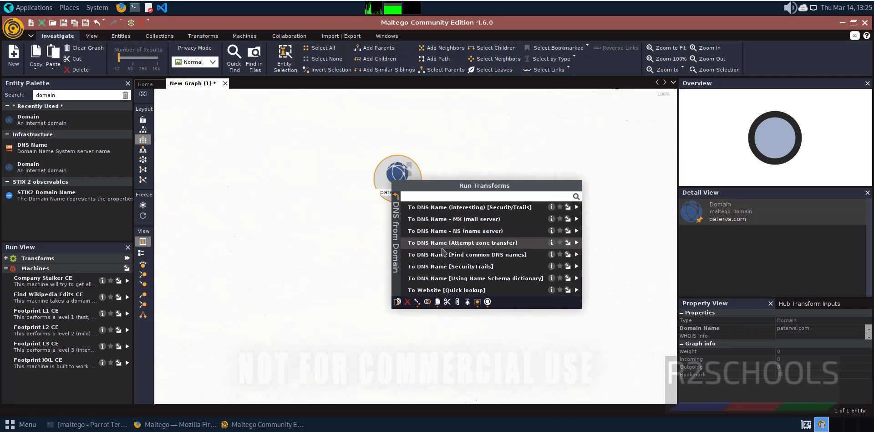
click(440, 231)
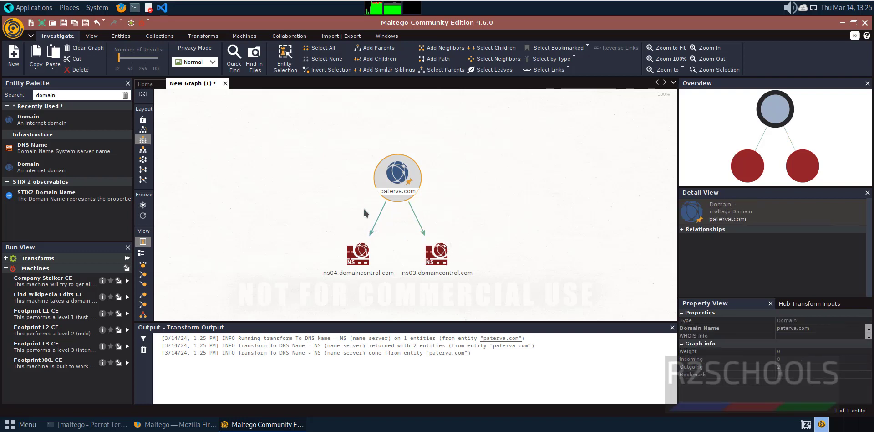
Rename the paterva.com node to google.com.
click(397, 191)
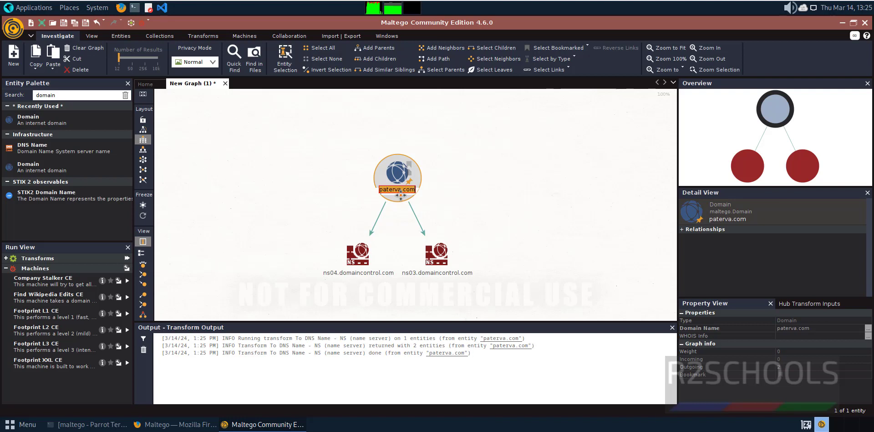
text(google.c)
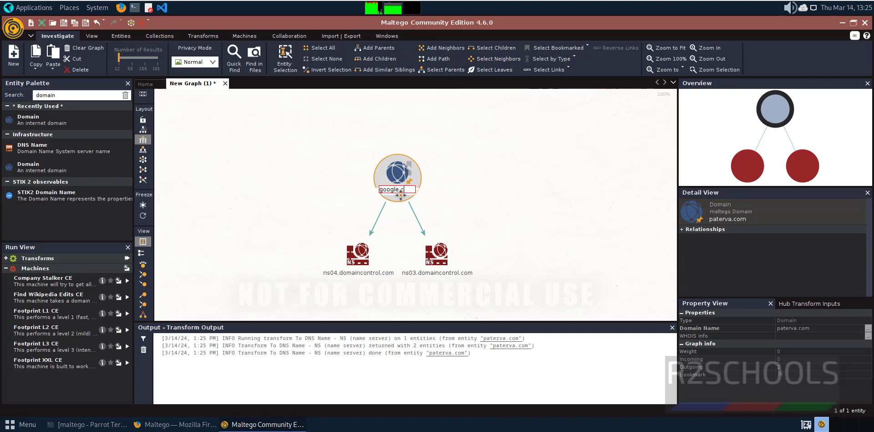
key(Return)
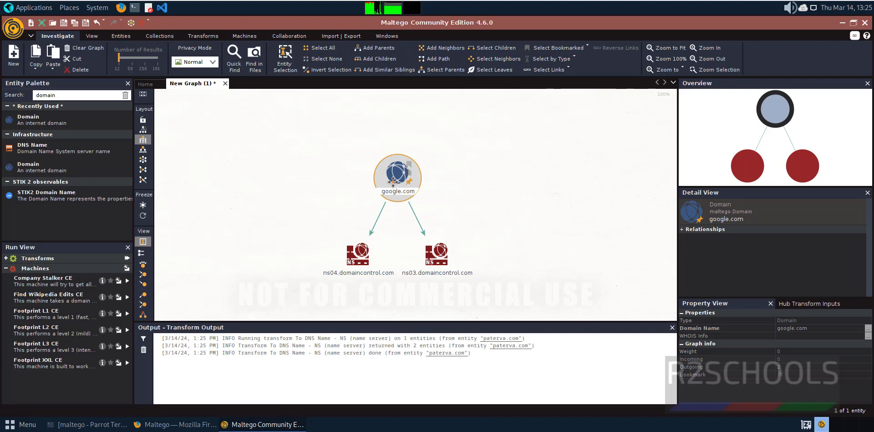
Run To DNS Name - NS on google.com to add ns1–ns4.google.com, then select ns04.domaincontrol.com.
right_click(393, 182)
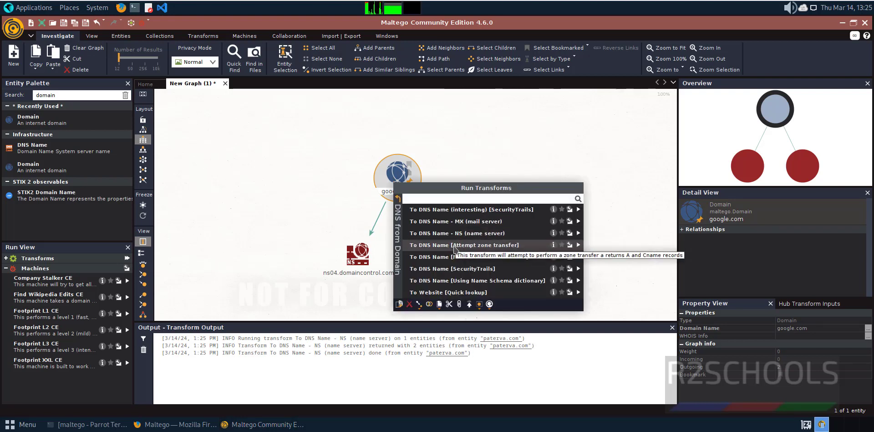
click(456, 233)
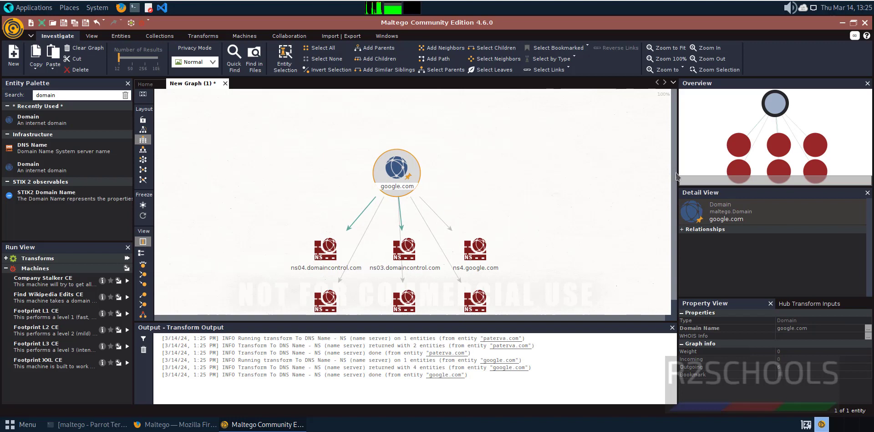
click(324, 253)
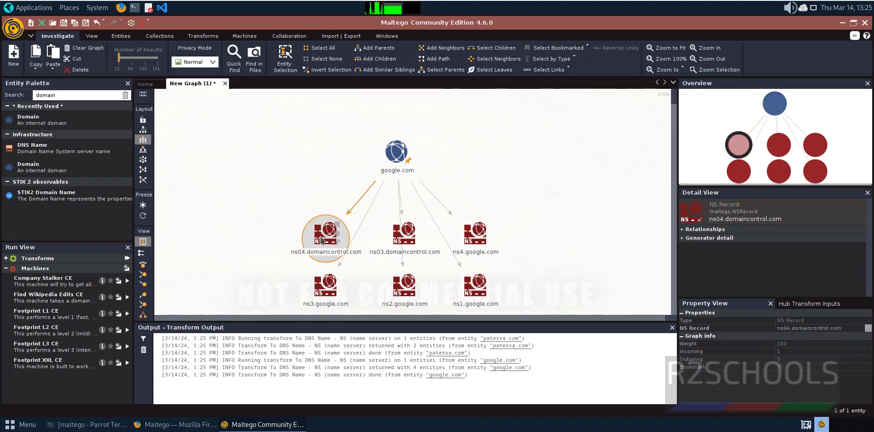
right_click(322, 240)
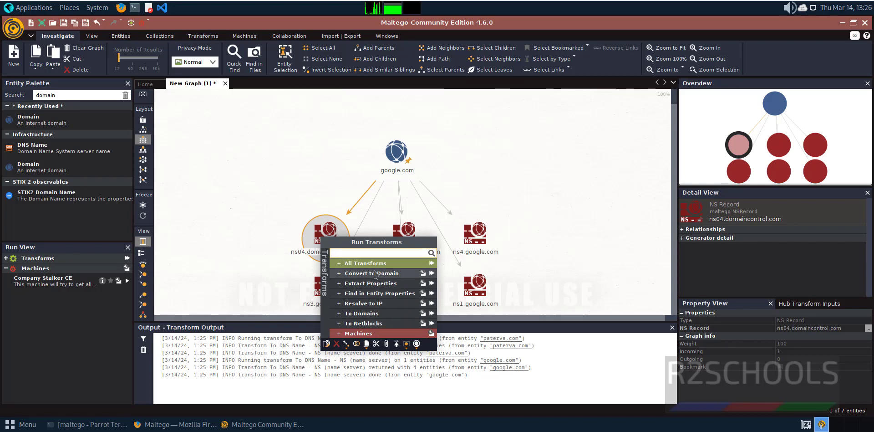
Run To Domains [DNS] on ns04.domaincontrol.com, linking it to domaincontrol.com.
click(427, 263)
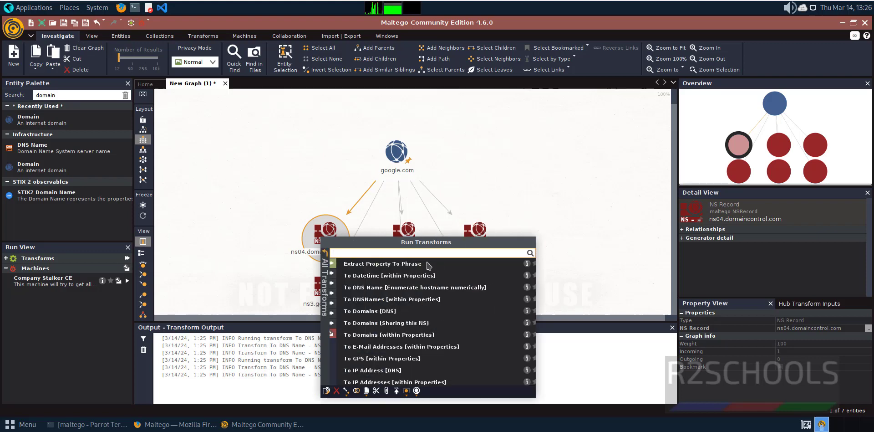
click(399, 312)
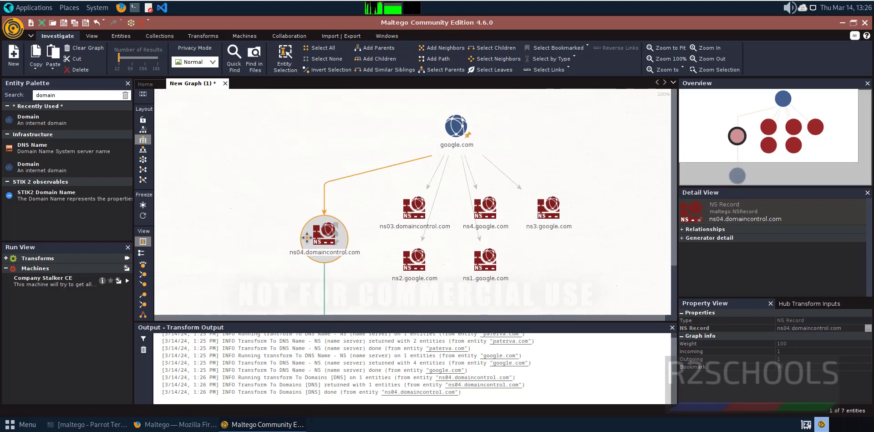
drag(675, 204, 676, 253)
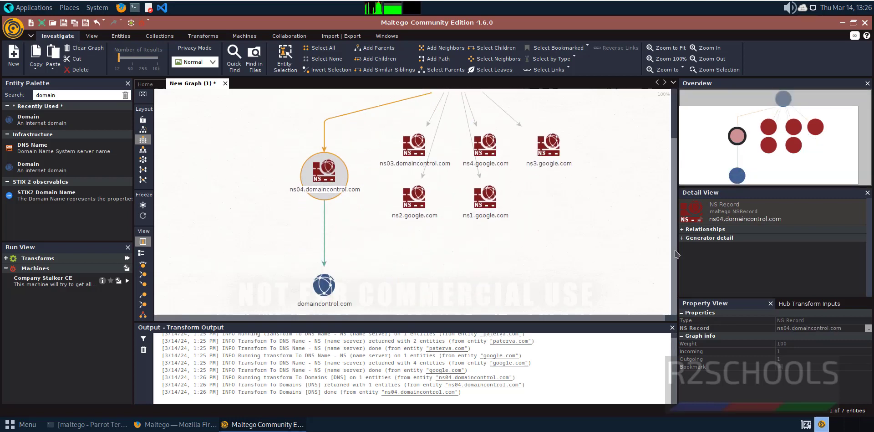
Resolve ns2.google.com to 216.239.34.10 and 2001:4860:4802:34::a with To IP Address [DNS].
click(420, 201)
scroll(419, 200, up, 1)
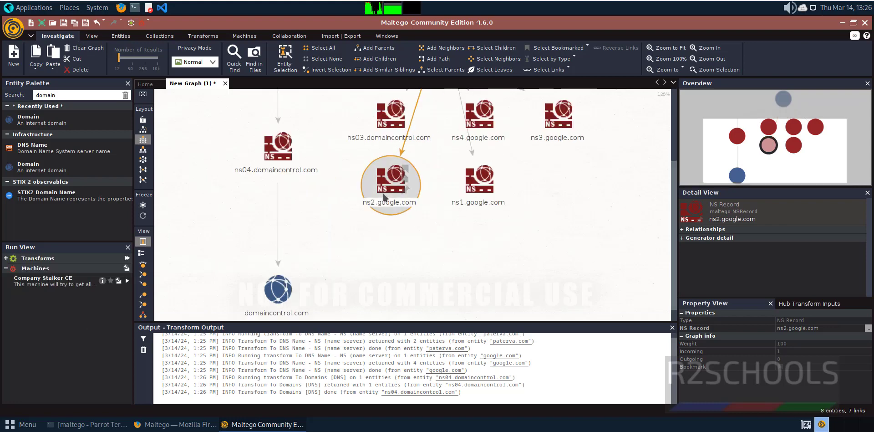
right_click(382, 187)
key(Escape)
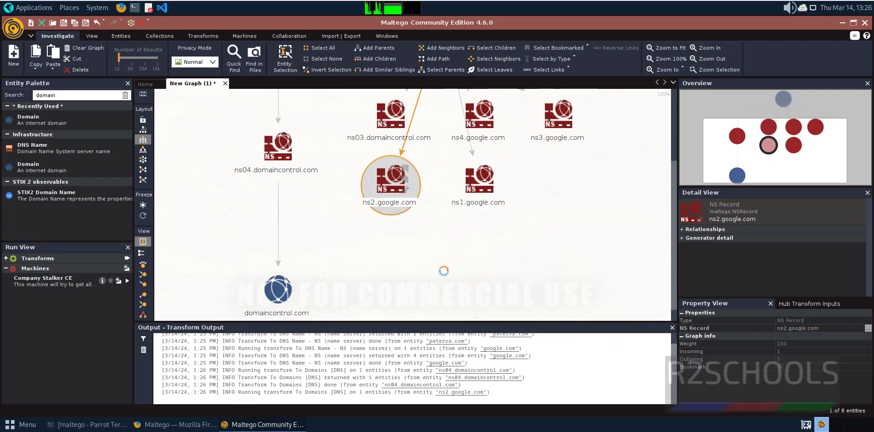
right_click(387, 185)
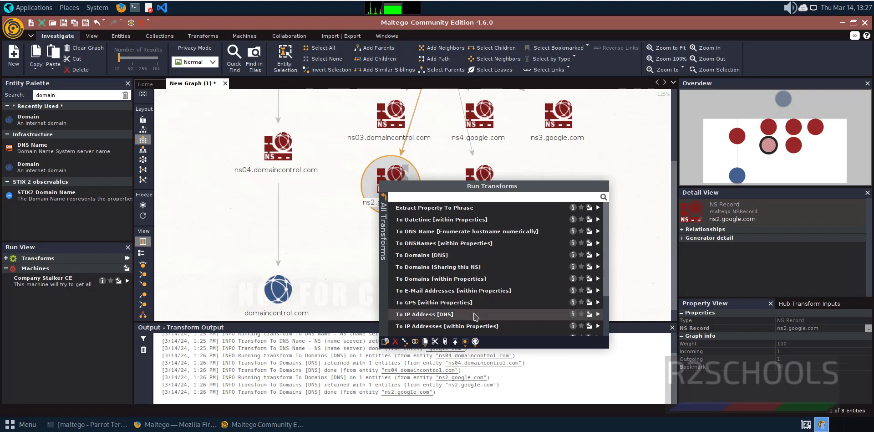
click(424, 314)
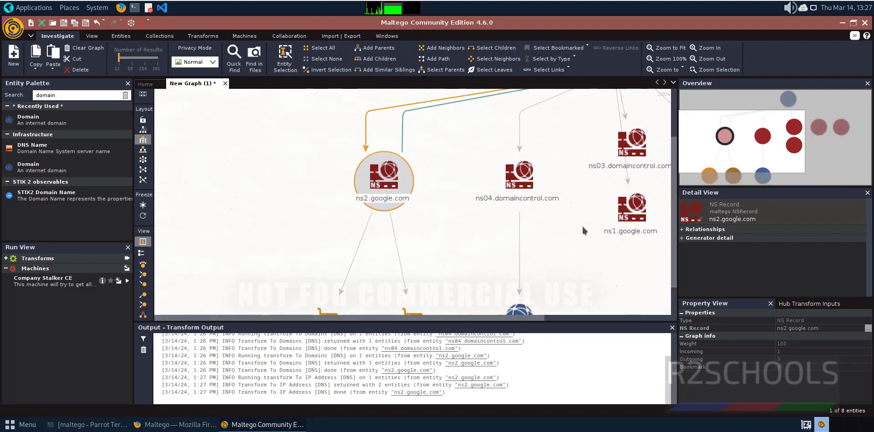
scroll(676, 164, down, 1)
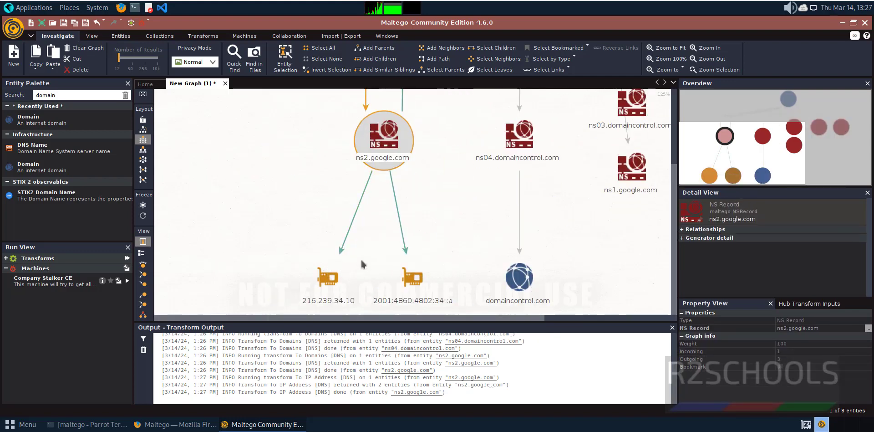
scroll(447, 221, up, 3)
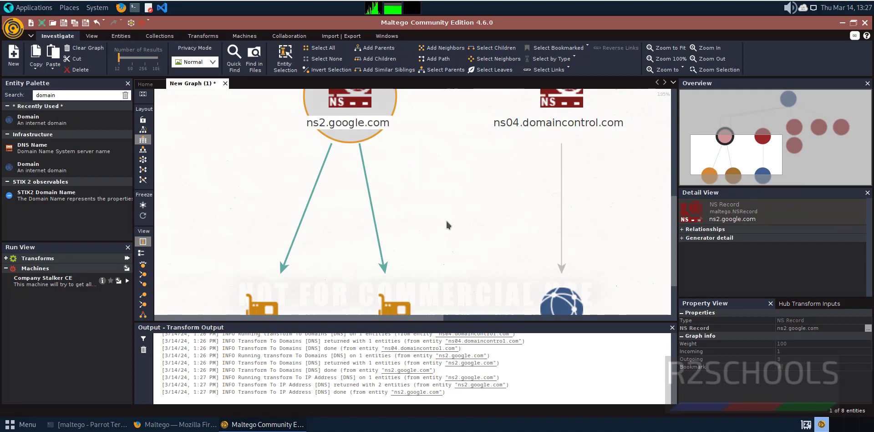